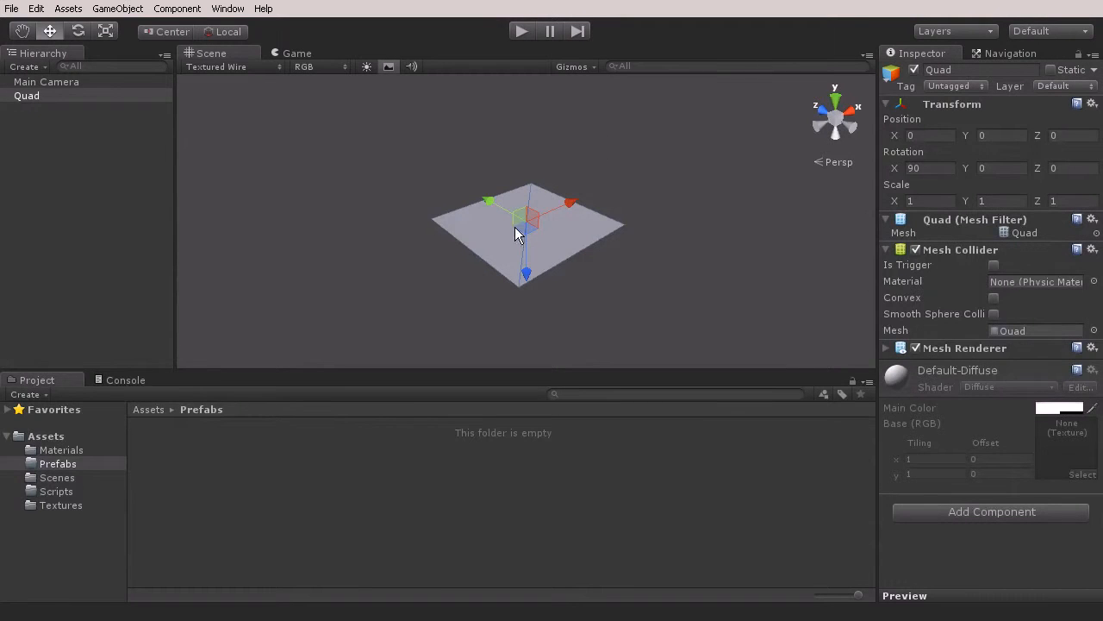
# - Rename the Quad object in the scene to PFB_Track
pyautogui.click(43, 97)
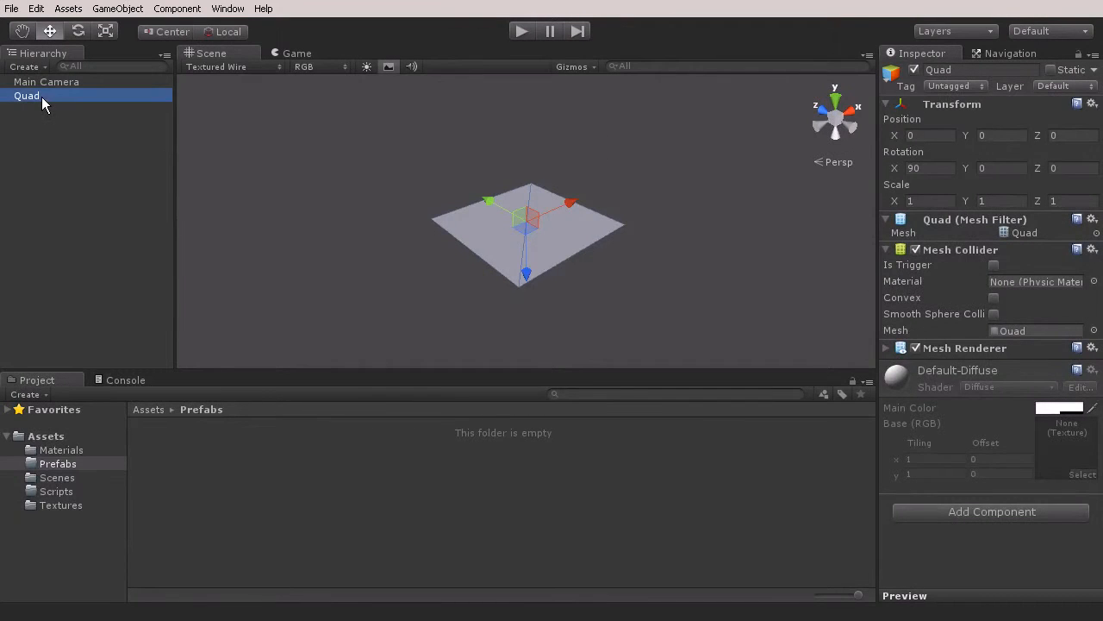
pyautogui.click(42, 96)
pyautogui.write('PFB')
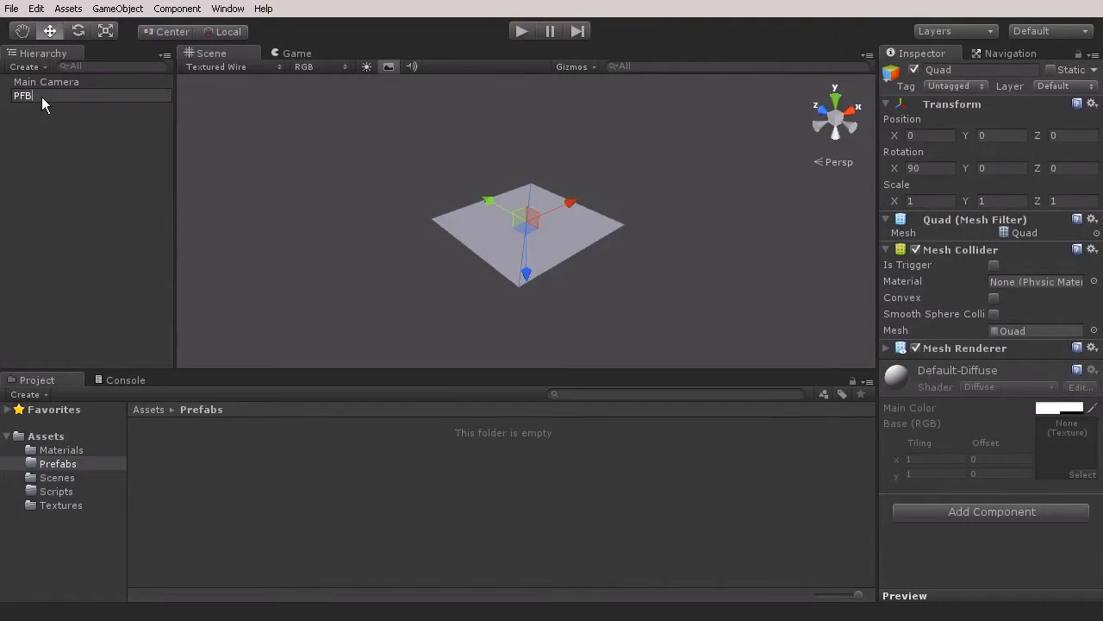
pyautogui.write('_Track')
pyautogui.press('Return')
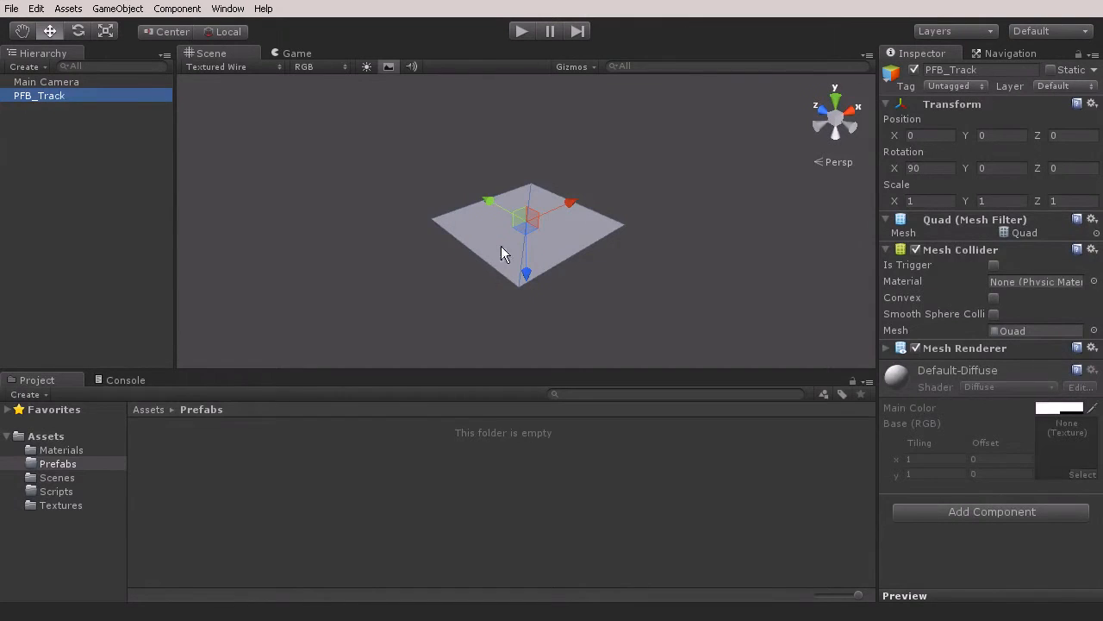
# - Apply the TrackGrass_MAT material to the PFB_Track quad and set its X and Y scale to 4
pyautogui.click(62, 450)
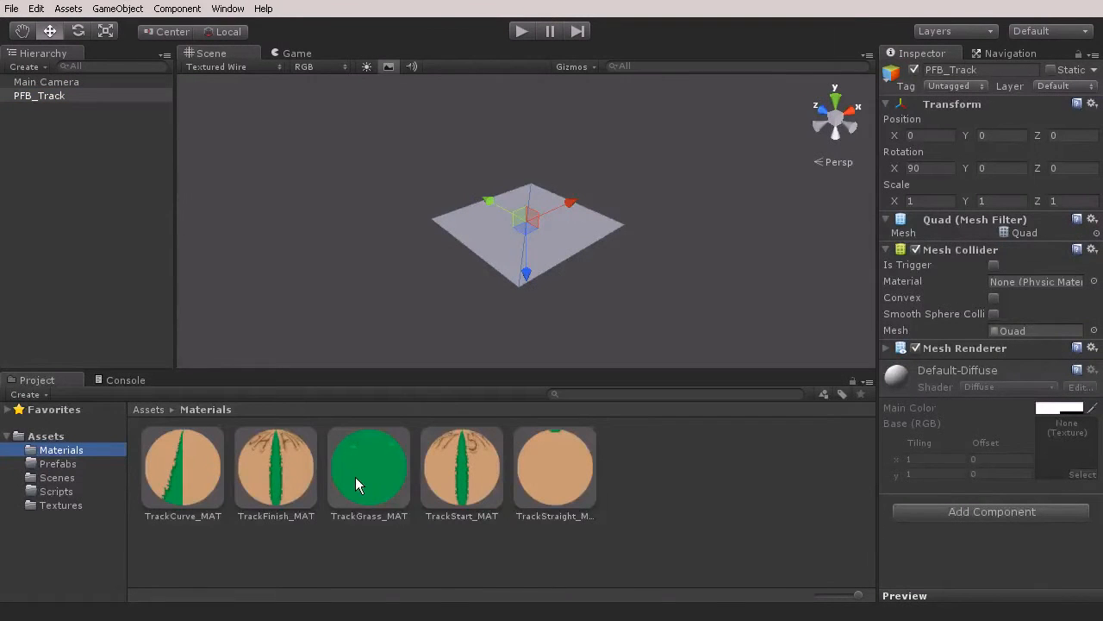
pyautogui.moveTo(366, 486); pyautogui.dragTo(524, 236)
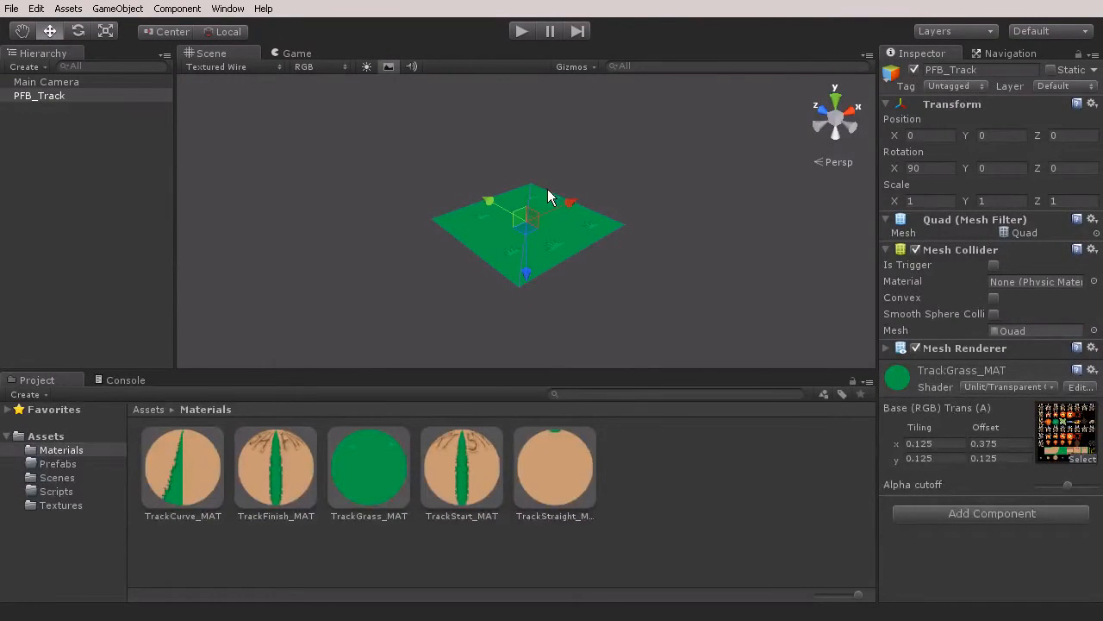
pyautogui.click(941, 202)
pyautogui.write('4')
pyautogui.press('Tab')
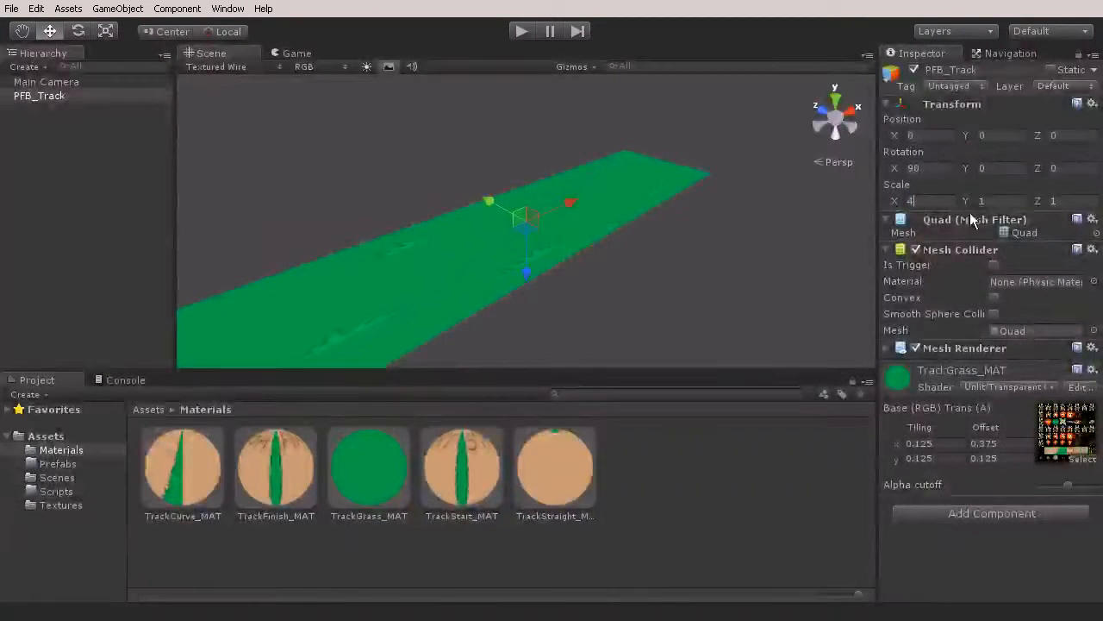
pyautogui.write('4')
pyautogui.keyDown('alt'); pyautogui.moveTo(727, 215); pyautogui.dragTo(638, 243); pyautogui.keyUp('alt')
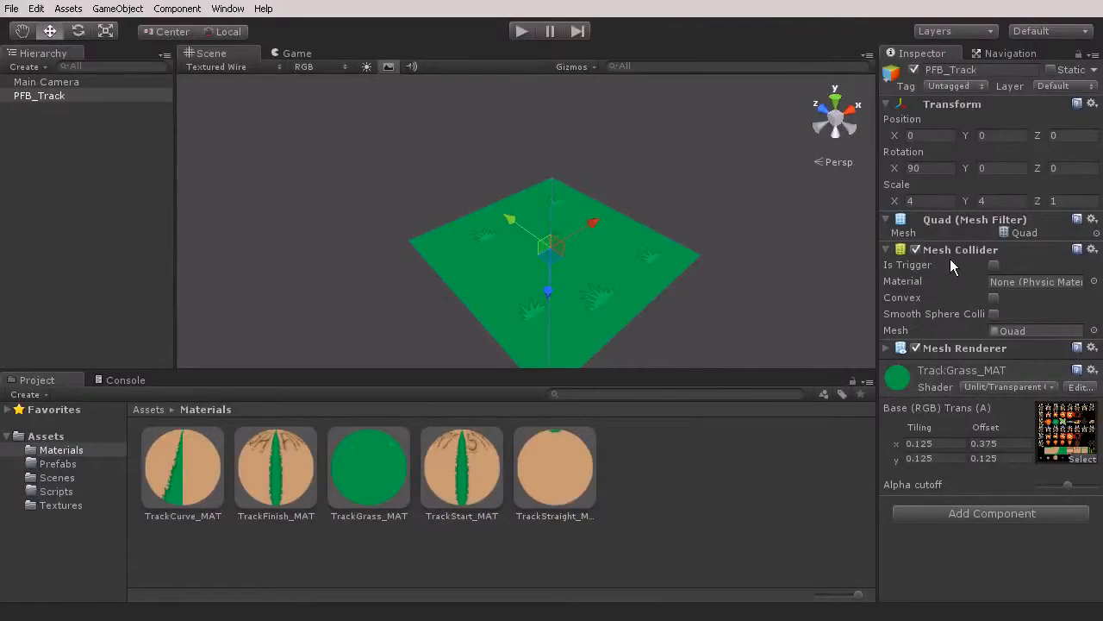
# - Replace the Mesh Collider on PFB_Track with a Box Collider
pyautogui.click(966, 514)
pyautogui.click(932, 326)
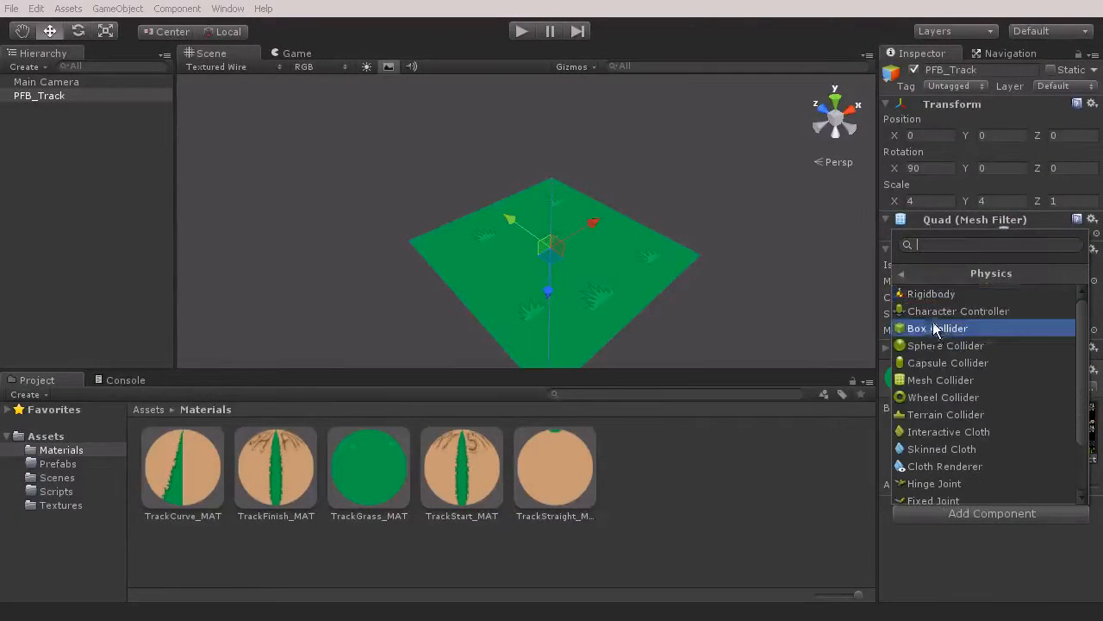
pyautogui.click(935, 329)
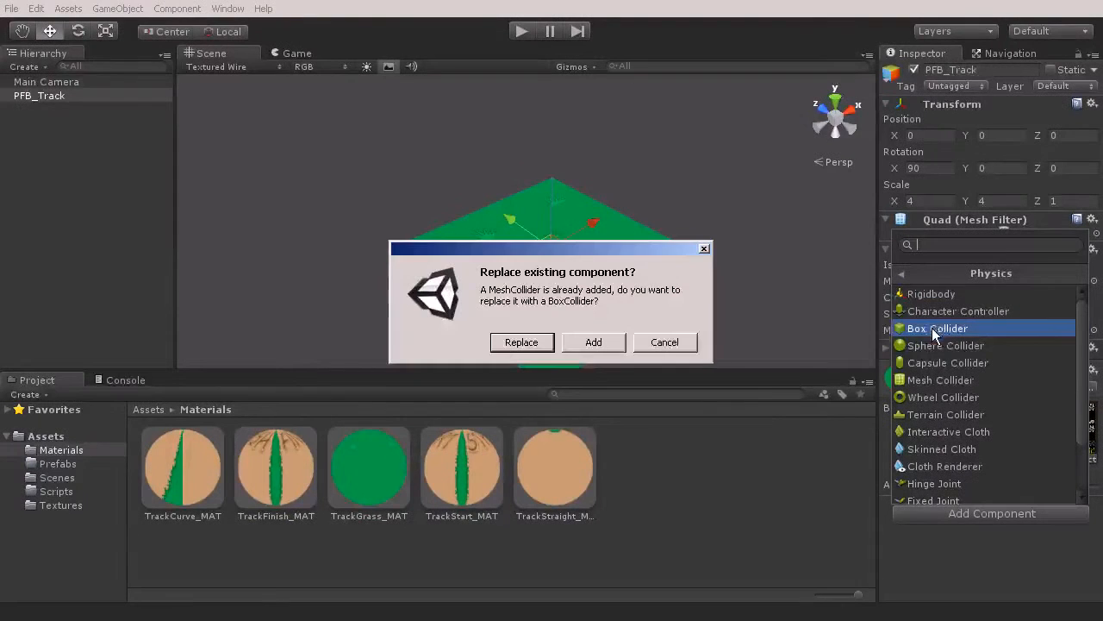
pyautogui.click(522, 344)
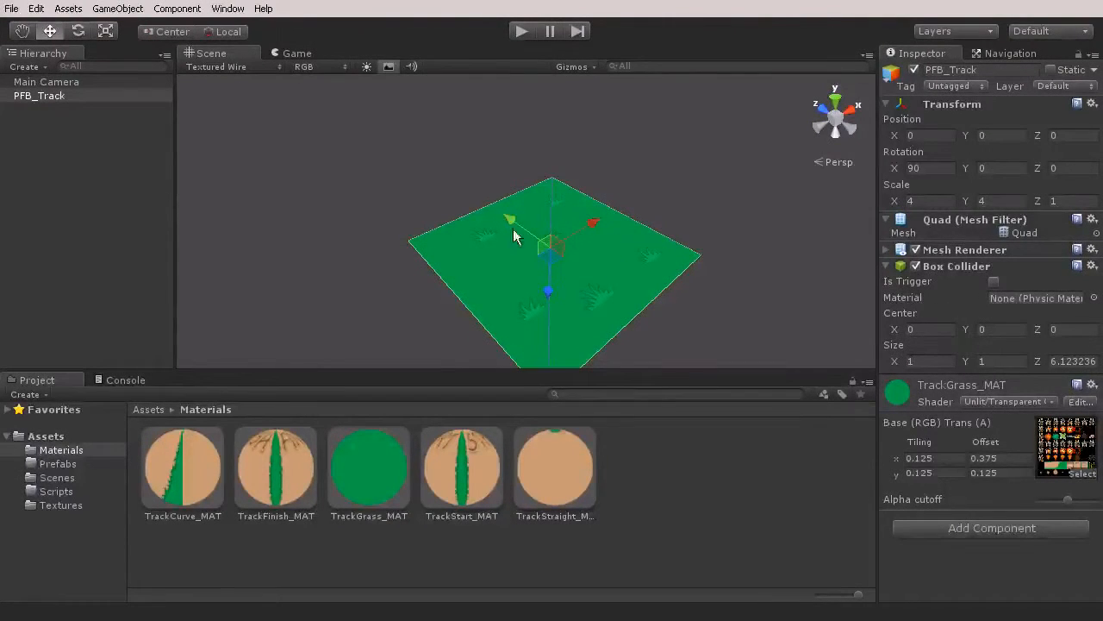
# - Set the Z size of the Box Collider on PFB_Track to 0.25
pyautogui.moveTo(600, 266); pyautogui.dragTo(593, 296, button='right')
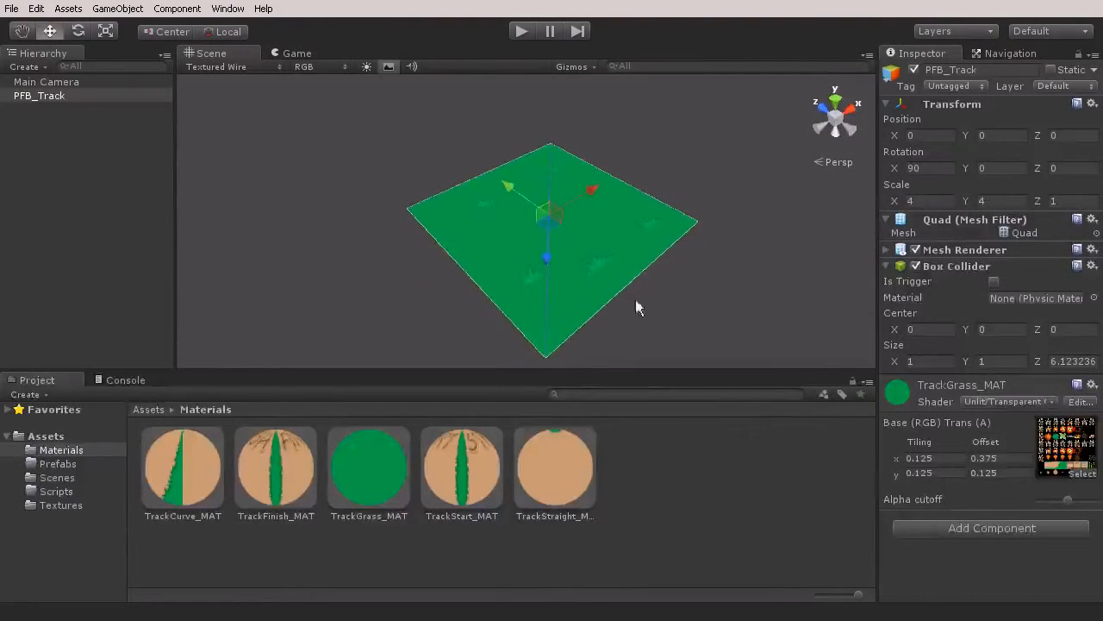
pyautogui.click(1059, 362)
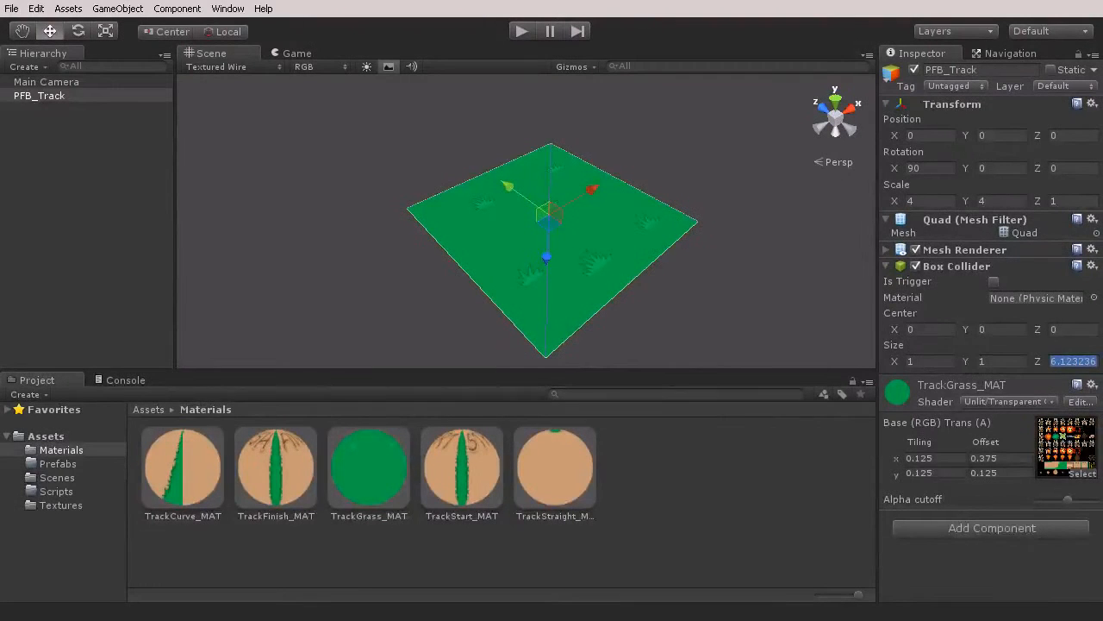
pyautogui.press('BackSpace')
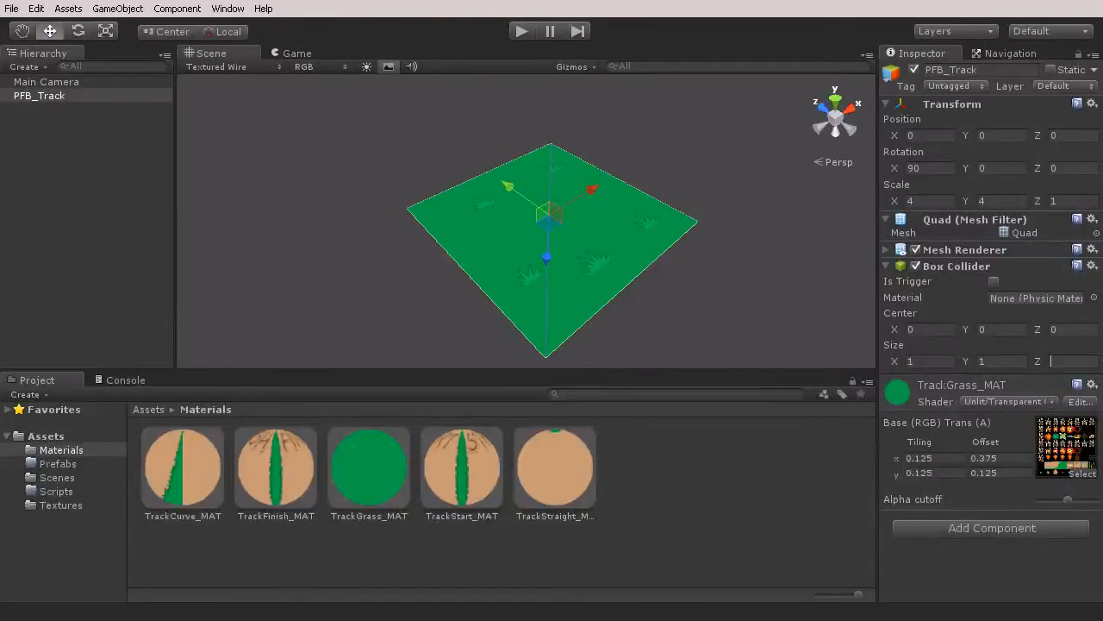
pyautogui.write('0.25')
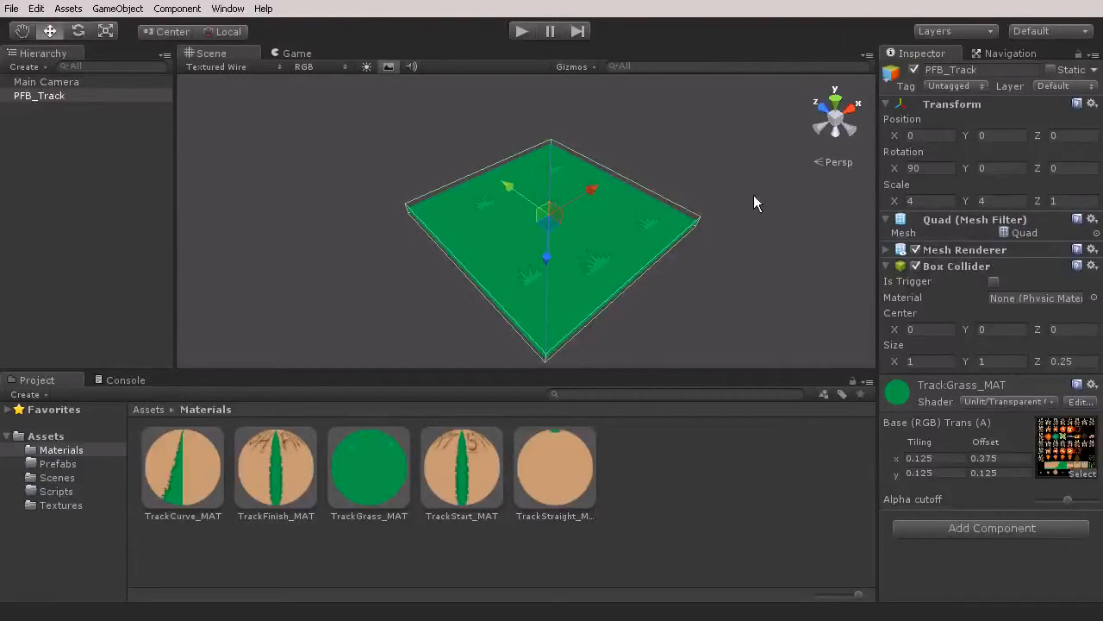
# - Examine the box collider's outline around the grass tile from several angles and distances
pyautogui.moveTo(596, 196); pyautogui.dragTo(650, 117, button='right')
pyautogui.press('w')
pyautogui.press('s')
pyautogui.moveTo(631, 234); pyautogui.dragTo(615, 176, button='right')
pyautogui.press('s')
pyautogui.moveTo(723, 278); pyautogui.dragTo(468, 220, button='right')
pyautogui.press('d')
pyautogui.press('s')
pyautogui.press('s')
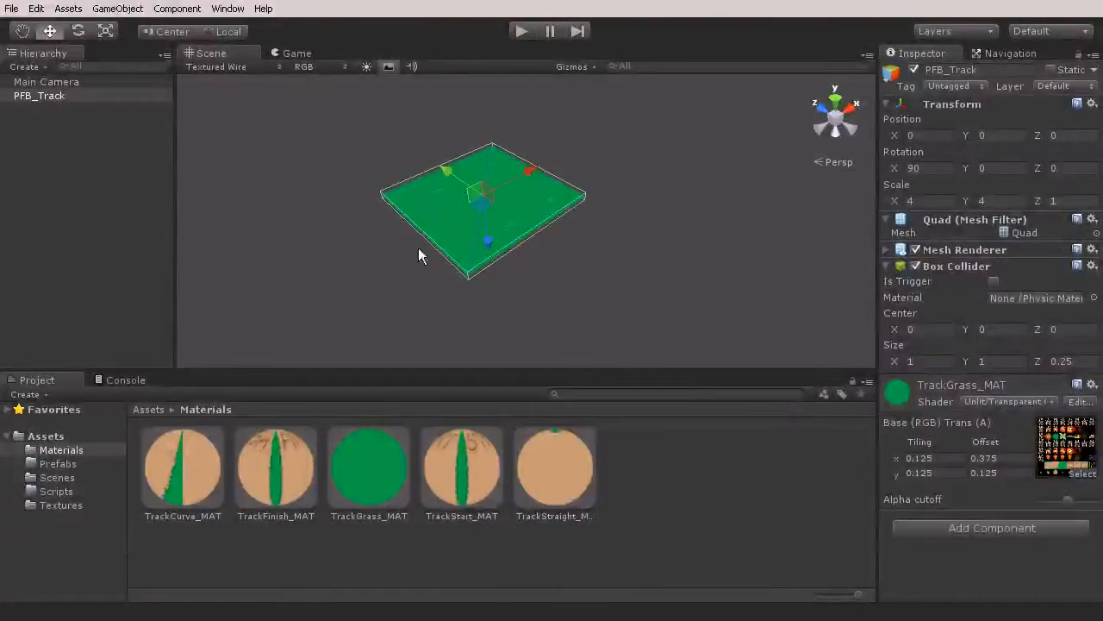
# - Create an empty prefab named PFB_Track in the Prefabs folder
pyautogui.click(41, 466)
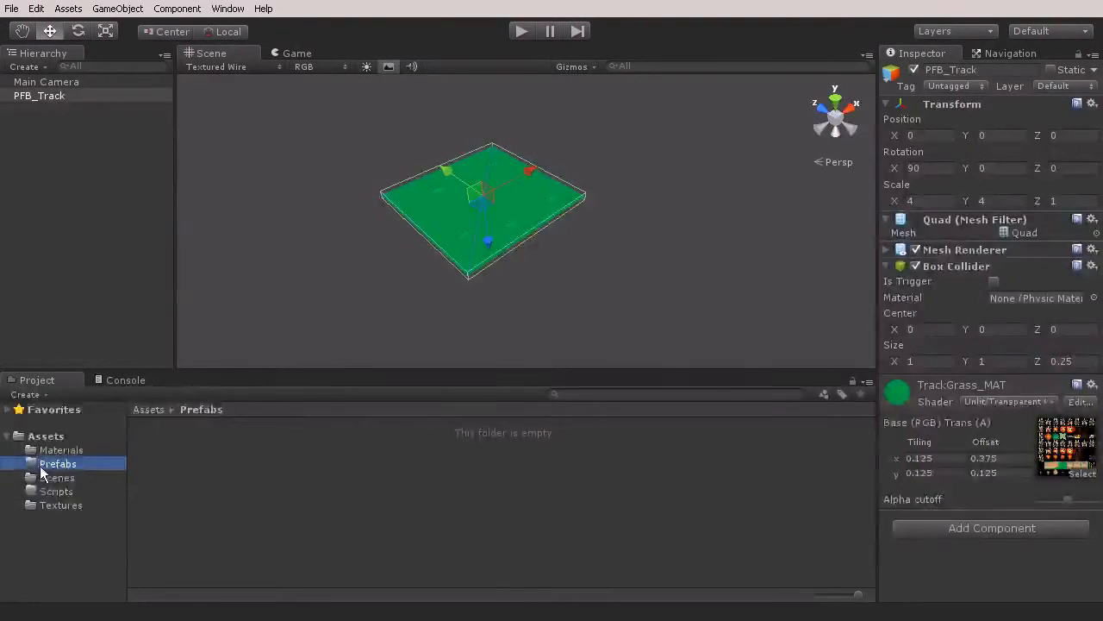
pyautogui.rightClick(186, 443)
pyautogui.moveTo(240, 453)
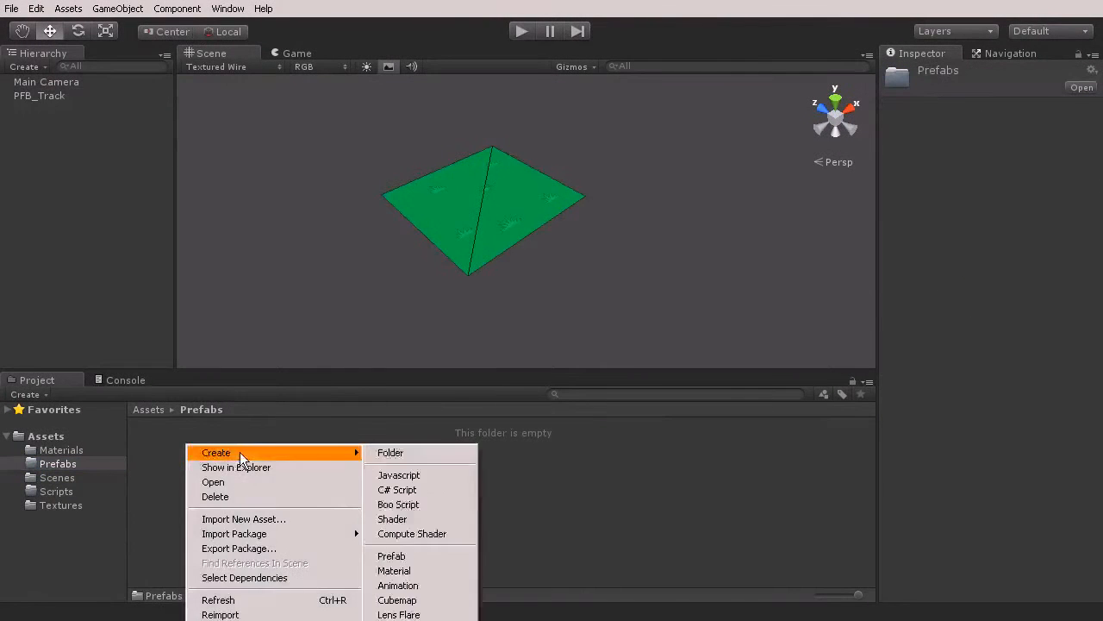
pyautogui.click(412, 556)
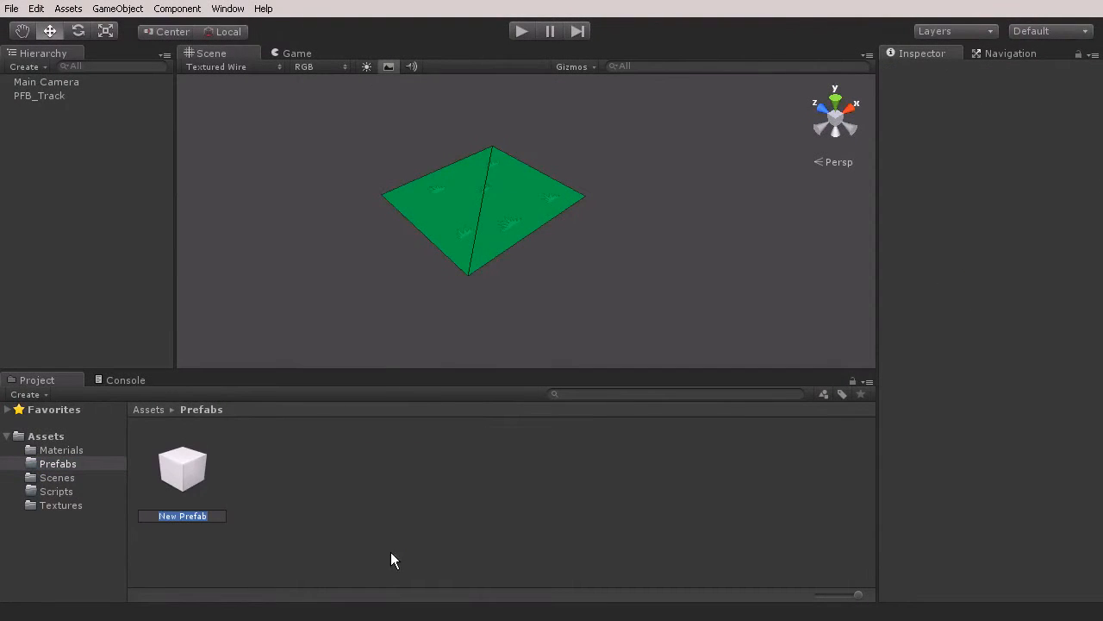
pyautogui.write('PFB_Track')
pyautogui.press('Return')
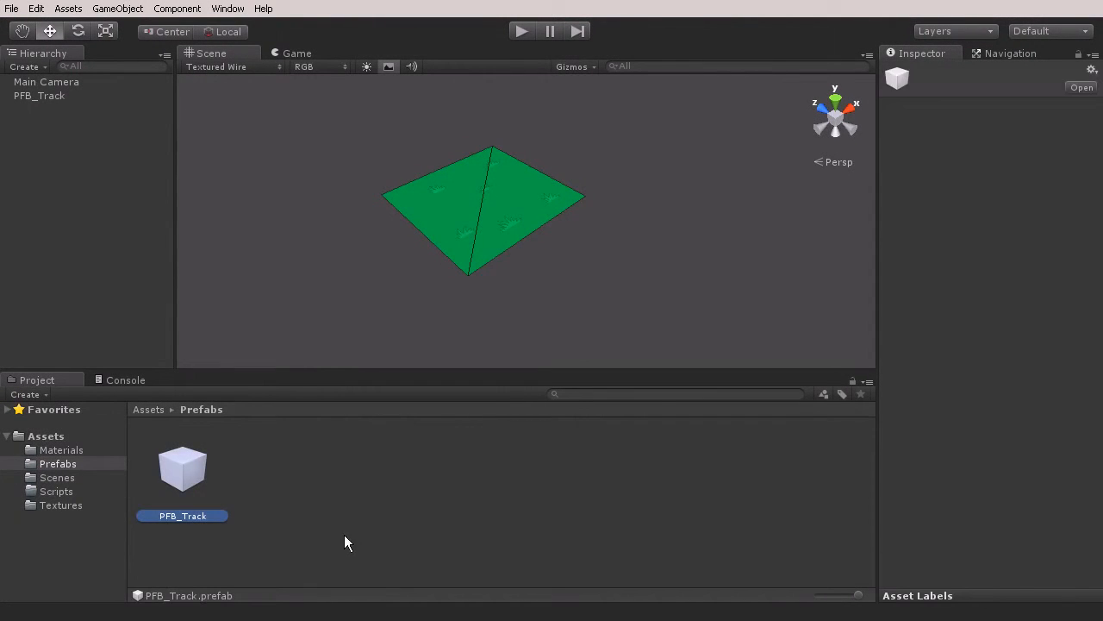
# - Store the scene's PFB_Track tile in the empty PFB_Track prefab
pyautogui.click(26, 98)
pyautogui.moveTo(182, 470)
pyautogui.mouseDown()
pyautogui.moveTo(205, 492)
pyautogui.moveTo(185, 473)
pyautogui.mouseUp()
pyautogui.moveTo(186, 473); pyautogui.dragTo(187, 471)
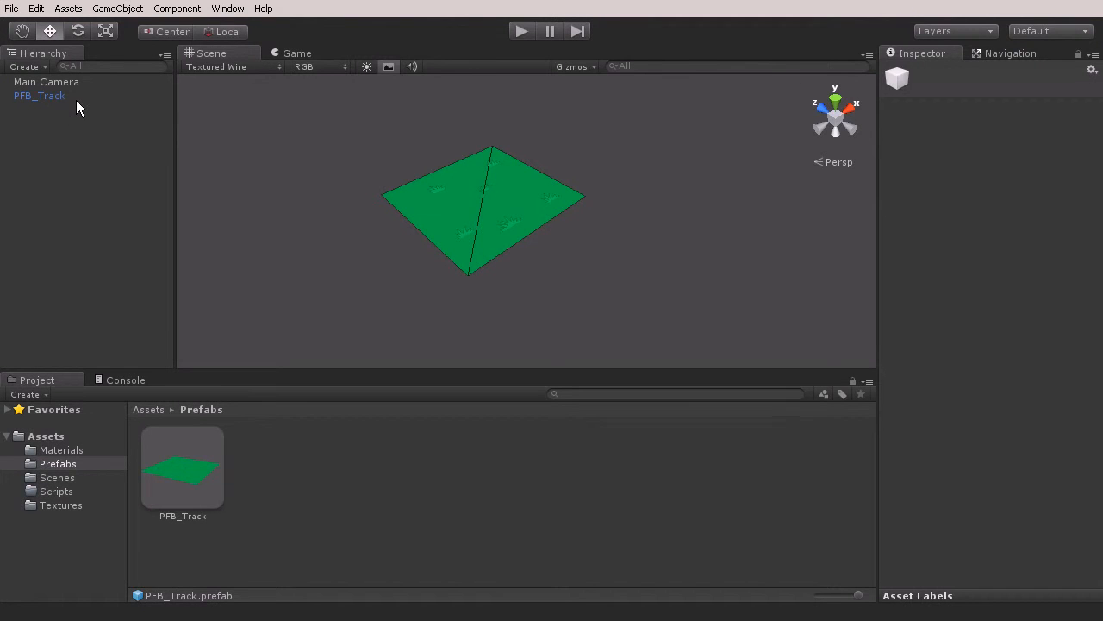
# - Duplicate the PFB_Track tile and move the copy along the world Z axis to Z 4, edge to edge with the original
pyautogui.click(466, 213)
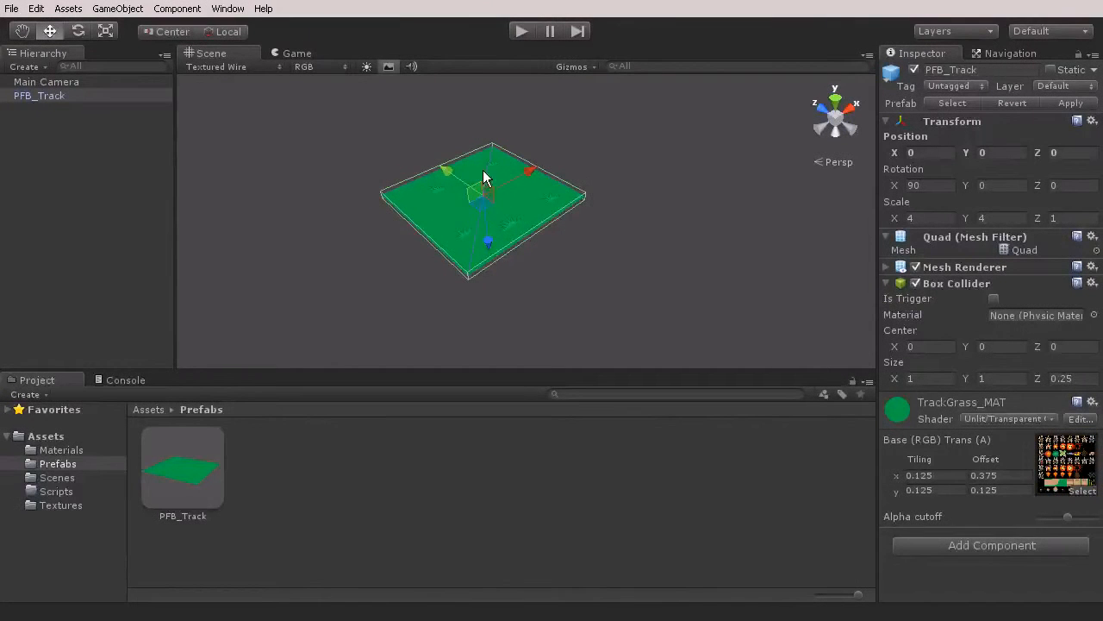
pyautogui.moveTo(466, 156)
pyautogui.mouseDown(button='right')
pyautogui.moveTo(485, 252)
pyautogui.moveTo(501, 202)
pyautogui.moveTo(462, 173)
pyautogui.mouseUp(button='right')
pyautogui.press('s')
pyautogui.moveTo(487, 240)
pyautogui.mouseDown(button='right')
pyautogui.moveTo(488, 207)
pyautogui.moveTo(497, 259)
pyautogui.mouseUp(button='right')
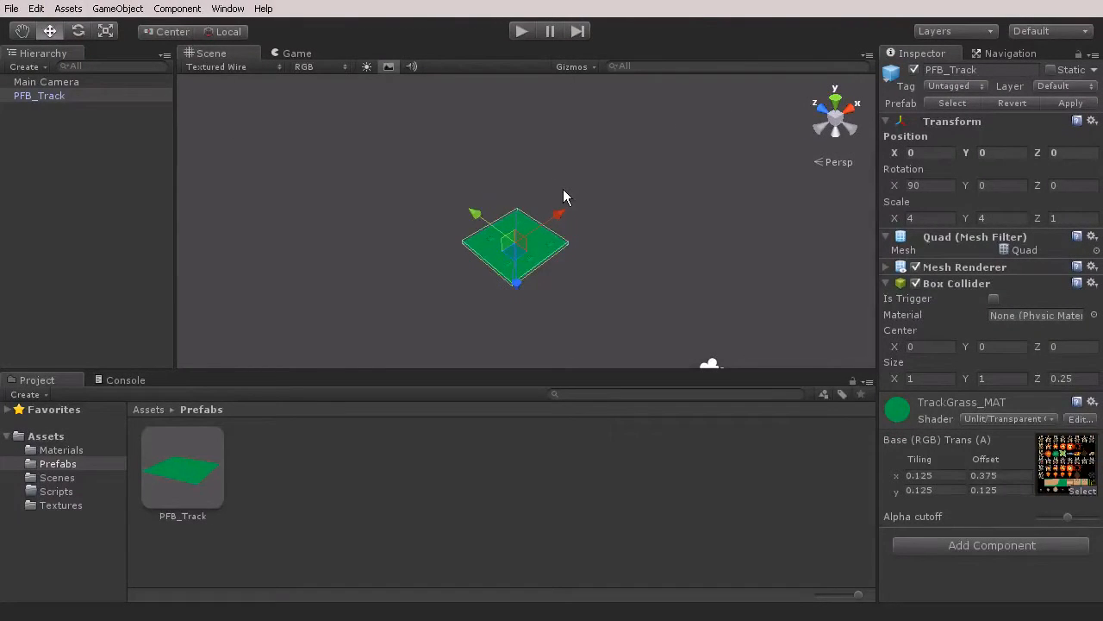
pyautogui.hotkey('ctrl', 'd')
pyautogui.moveTo(475, 216); pyautogui.dragTo(417, 194)
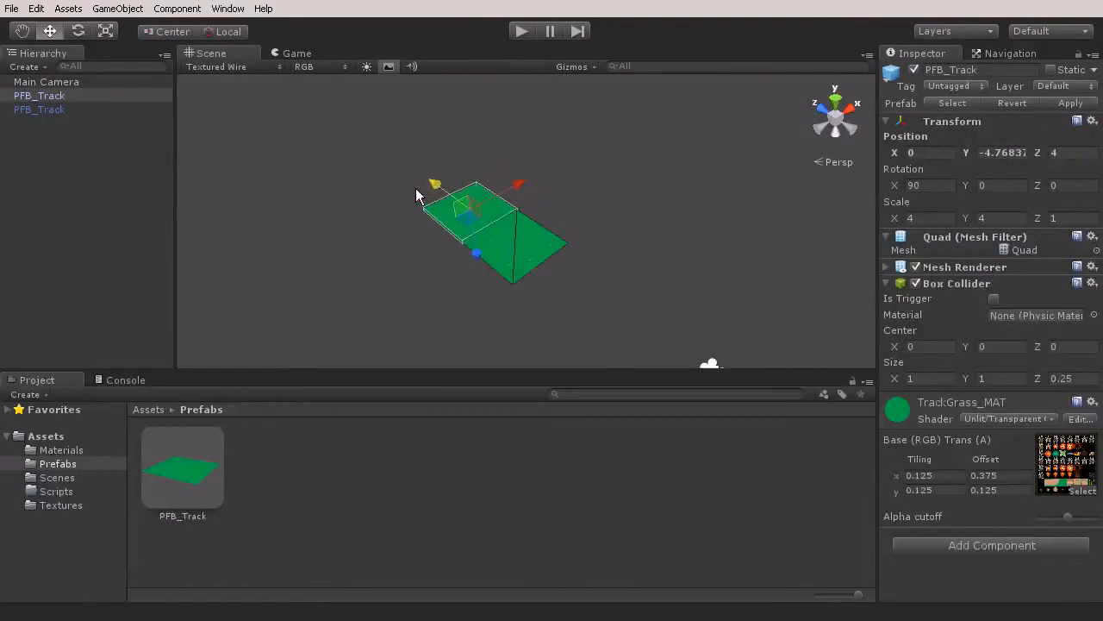
# - Duplicate both track tiles together and place the copies at the far end to form a row of four
pyautogui.scroll(2, 498, 239)
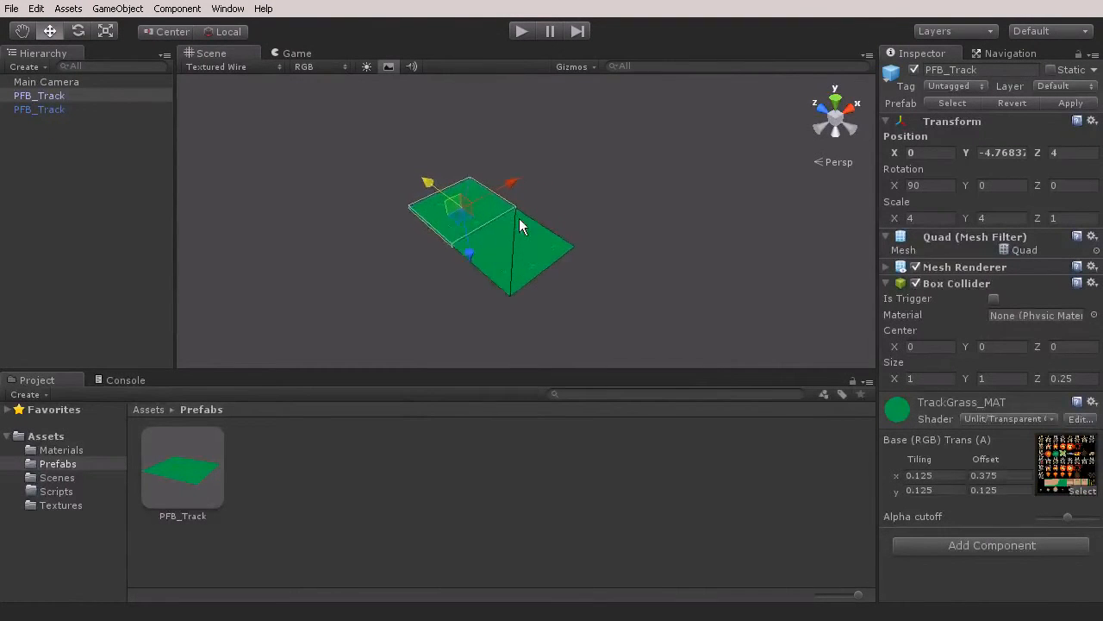
pyautogui.scroll(6, 519, 218)
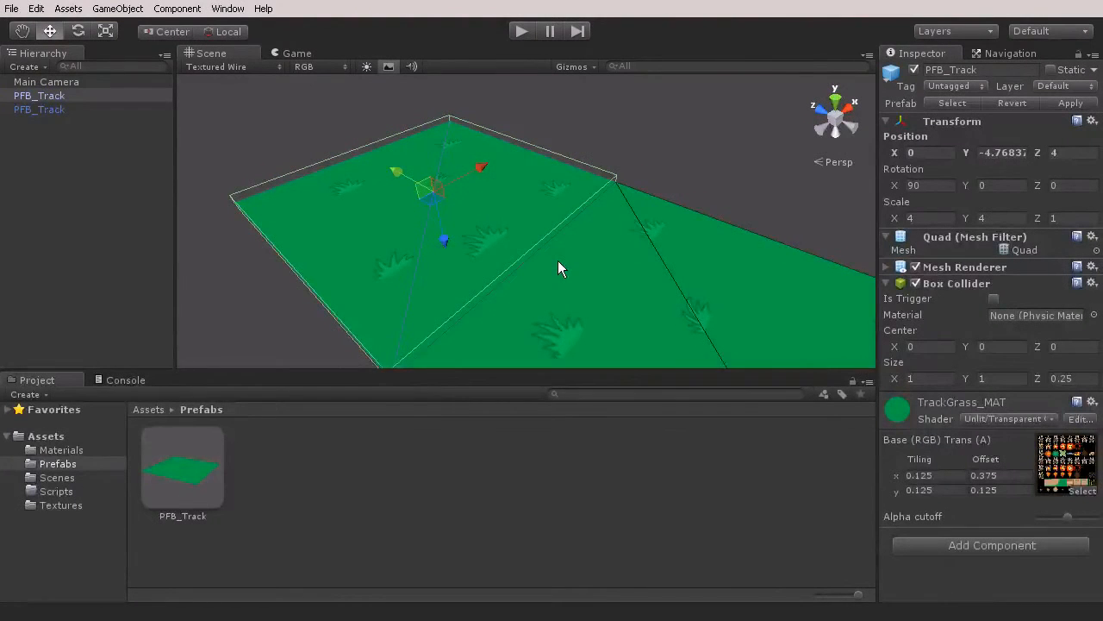
pyautogui.scroll(-8, 540, 269)
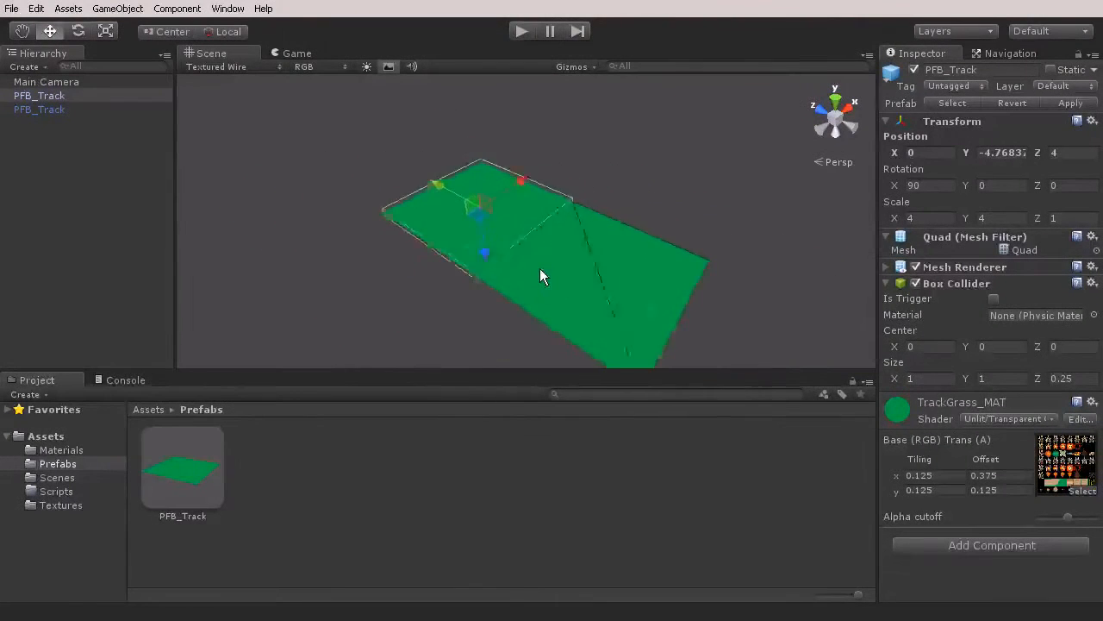
pyautogui.scroll(-2, 539, 268)
pyautogui.moveTo(407, 148); pyautogui.dragTo(650, 306)
pyautogui.hotkey('ctrl', 'd')
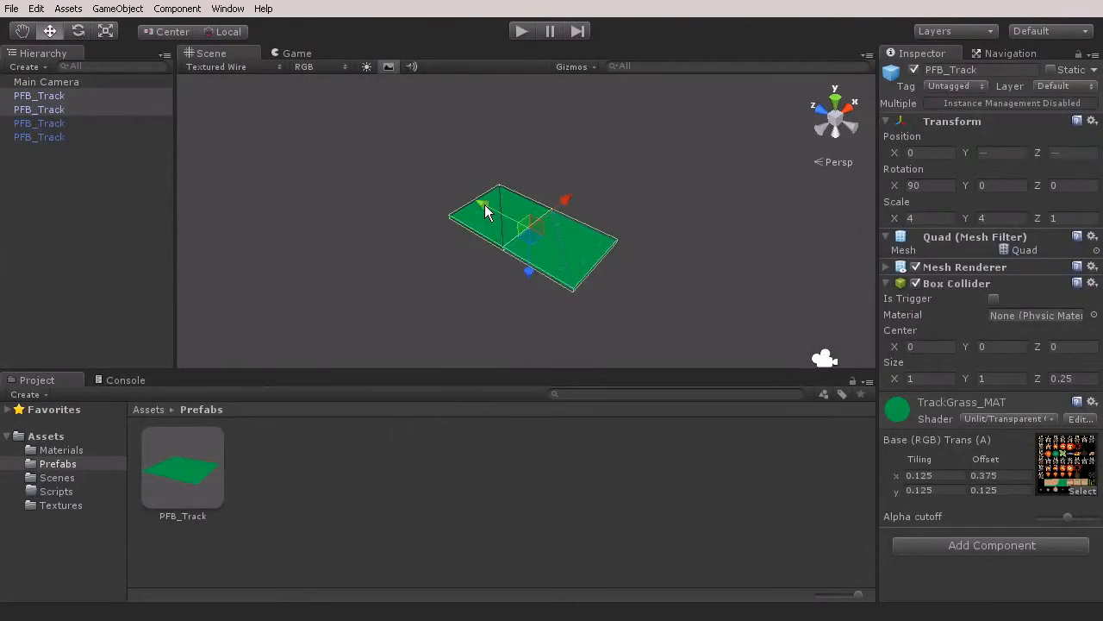
pyautogui.moveTo(485, 212); pyautogui.dragTo(353, 167)
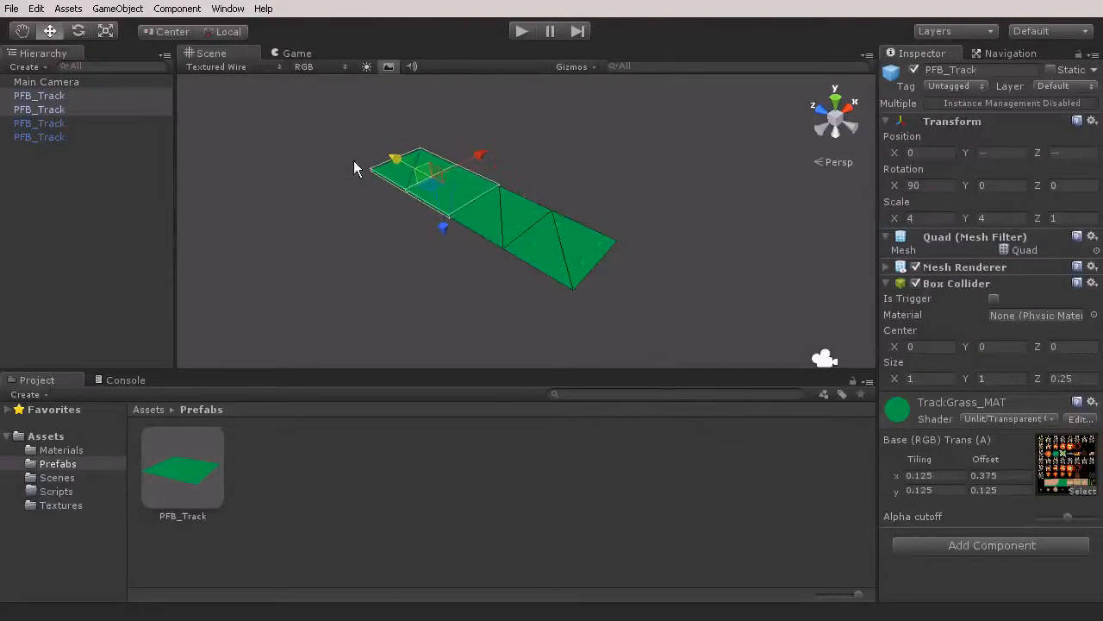
# - Duplicate all four track tiles and place the copies at the far end to form a row of eight
pyautogui.moveTo(338, 131); pyautogui.dragTo(662, 331)
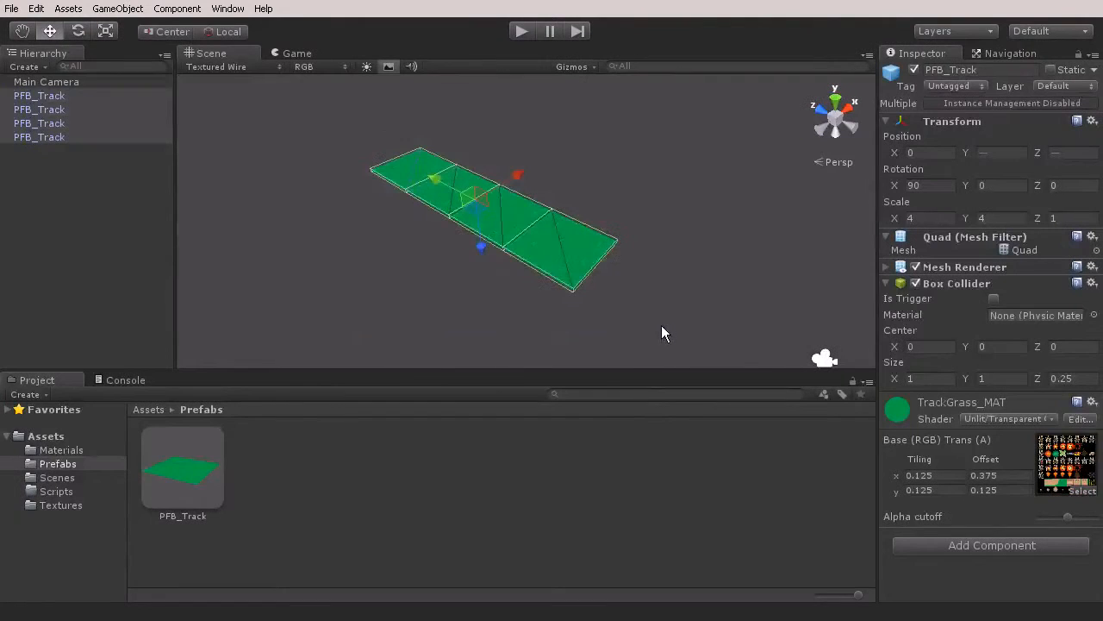
pyautogui.hotkey('ctrl', 'd')
pyautogui.moveTo(439, 184); pyautogui.dragTo(231, 120)
# - Duplicate the last two tiles of the row and move the copies to its far end to make ten tiles
pyautogui.keyDown('alt'); pyautogui.moveTo(387, 185); pyautogui.dragTo(606, 303); pyautogui.keyUp('alt')
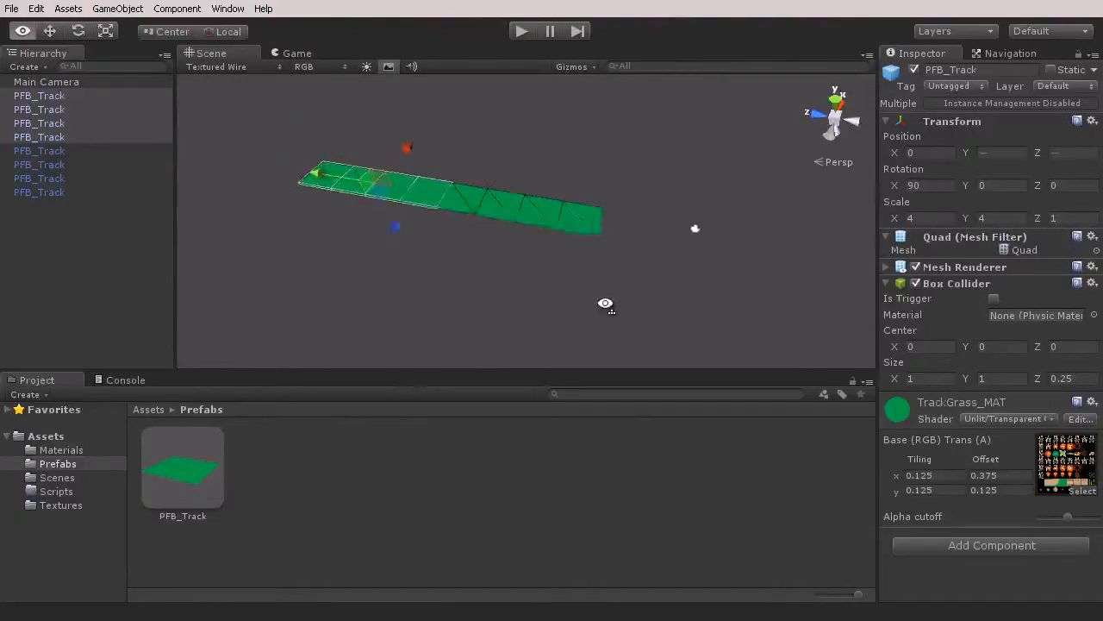
pyautogui.moveTo(271, 135); pyautogui.dragTo(416, 250)
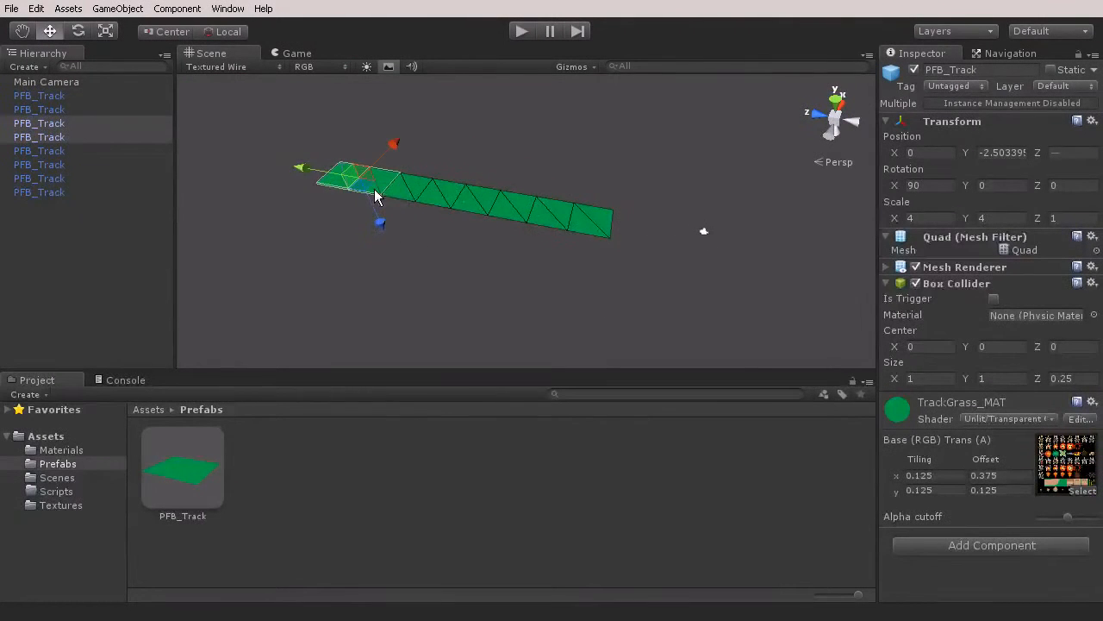
pyautogui.hotkey('ctrl', 'd')
pyautogui.moveTo(298, 167); pyautogui.dragTo(244, 165)
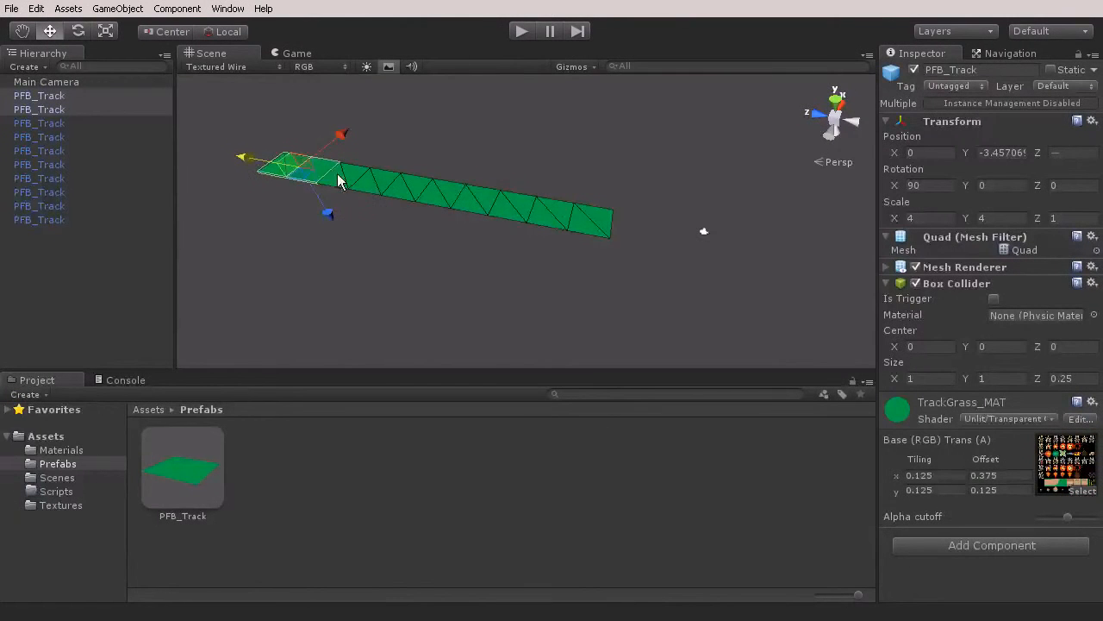
# - Duplicate the whole row of ten tiles and place the copy alongside the first row at X 4
pyautogui.moveTo(211, 123); pyautogui.dragTo(643, 277)
pyautogui.hotkey('ctrl', 'd')
pyautogui.keyDown('ctrl'); pyautogui.moveTo(456, 160); pyautogui.dragTo(464, 132); pyautogui.keyUp('ctrl')
# - Keep duplicating the row of tiles side by side in 4-unit increments until the last row sits at X 32
pyautogui.moveTo(633, 191); pyautogui.dragTo(465, 198, button='right')
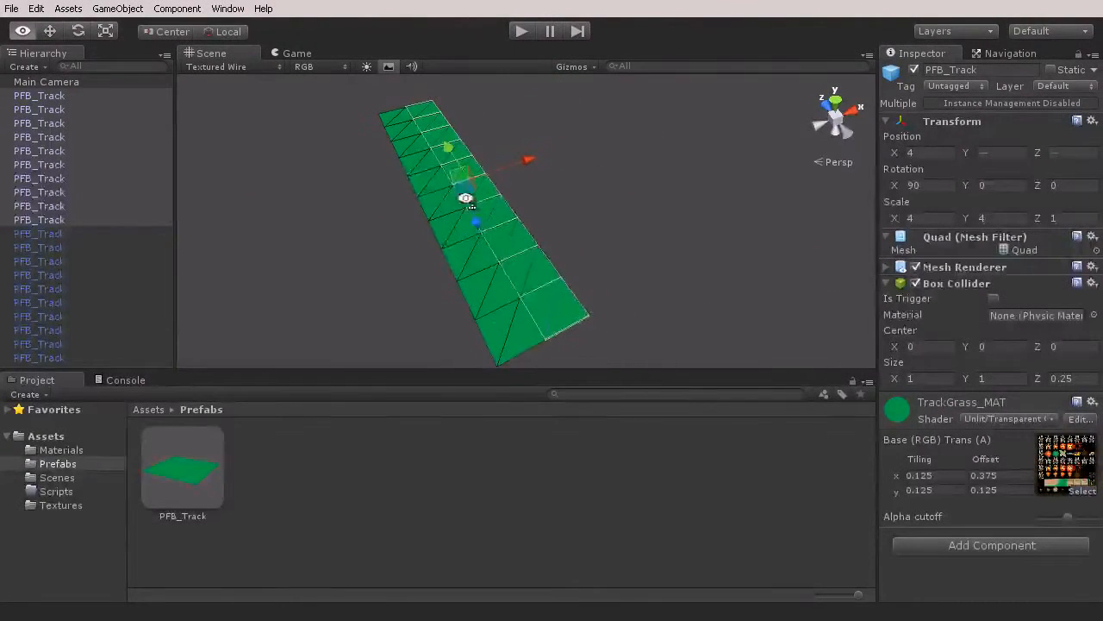
pyautogui.keyDown('ctrl'); pyautogui.moveTo(529, 166); pyautogui.dragTo(558, 160); pyautogui.keyUp('ctrl')
pyautogui.moveTo(562, 162); pyautogui.dragTo(669, 190)
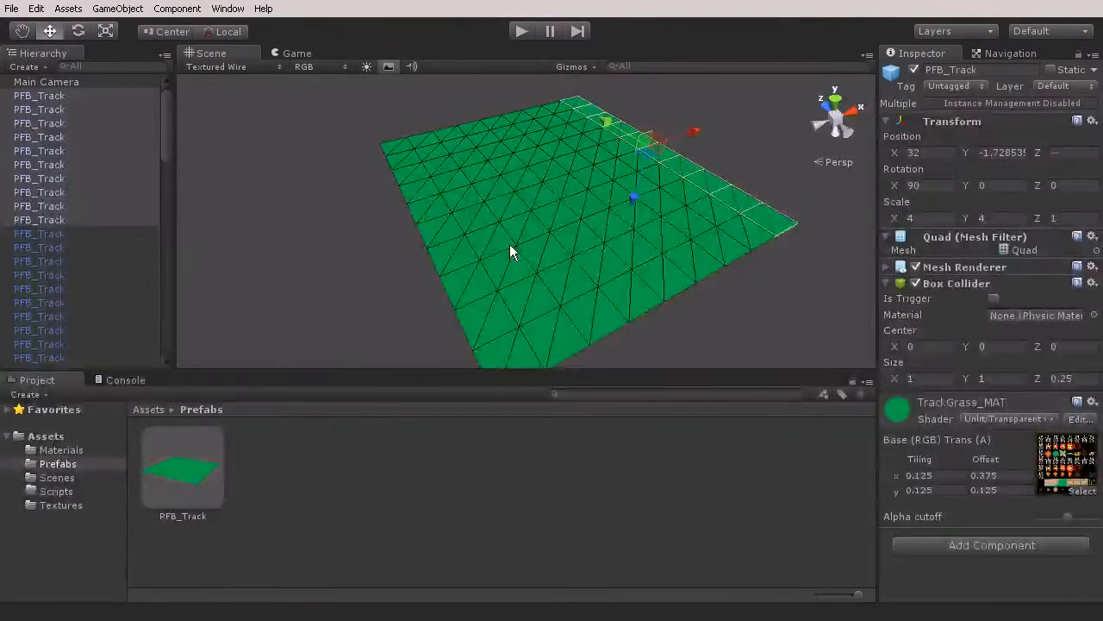
pyautogui.moveTo(510, 250)
pyautogui.keyDown('alt'); pyautogui.mouseDown()
pyautogui.moveTo(584, 236)
pyautogui.moveTo(535, 218)
pyautogui.moveTo(515, 233)
pyautogui.mouseUp(); pyautogui.keyUp('alt')
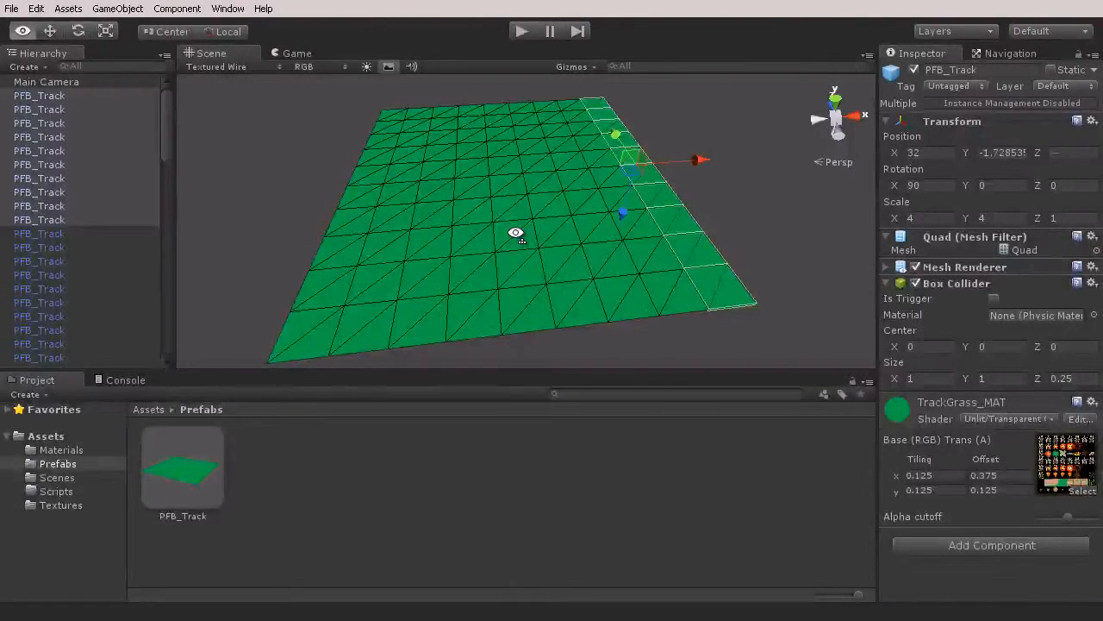
# - Duplicate the outermost row of grass tiles and place the copy alongside it at X 36
pyautogui.keyDown('alt'); pyautogui.moveTo(515, 233); pyautogui.dragTo(591, 244); pyautogui.keyUp('alt')
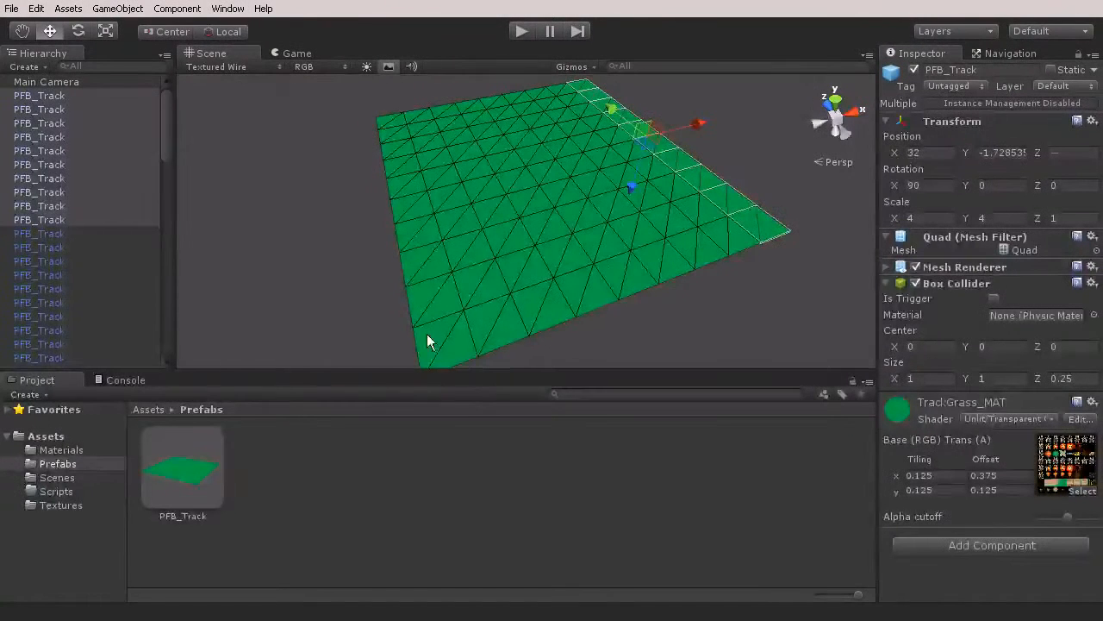
pyautogui.moveTo(705, 132); pyautogui.dragTo(744, 284)
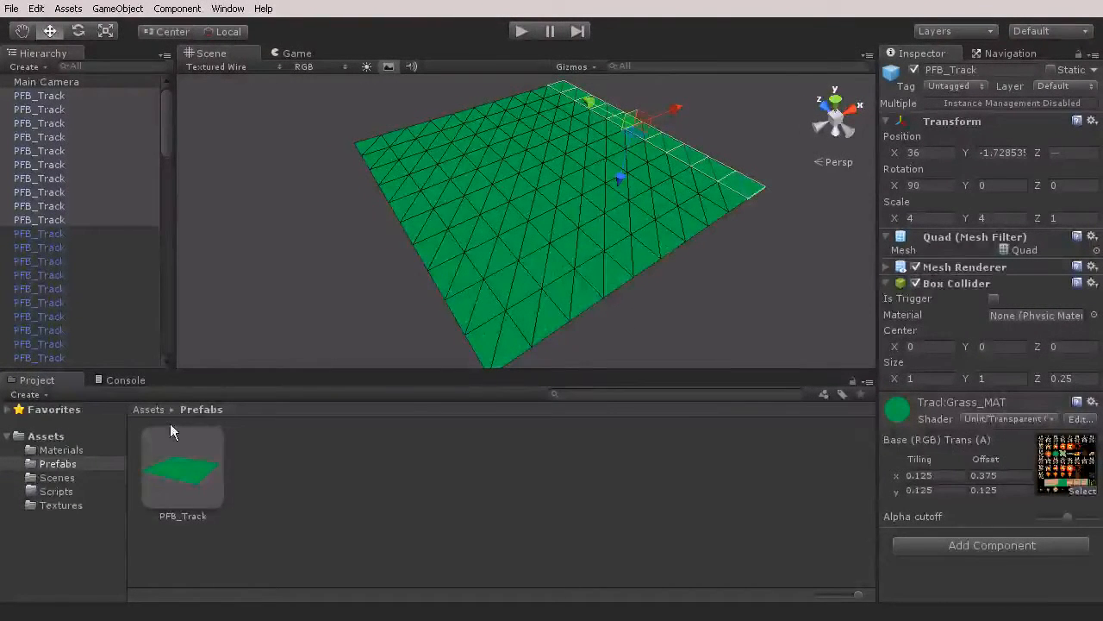
# - Apply TrackStart_MAT from the Materials folder to a tile in the X 4 row and TrackStraight_MAT to the two tiles following it
pyautogui.click(62, 450)
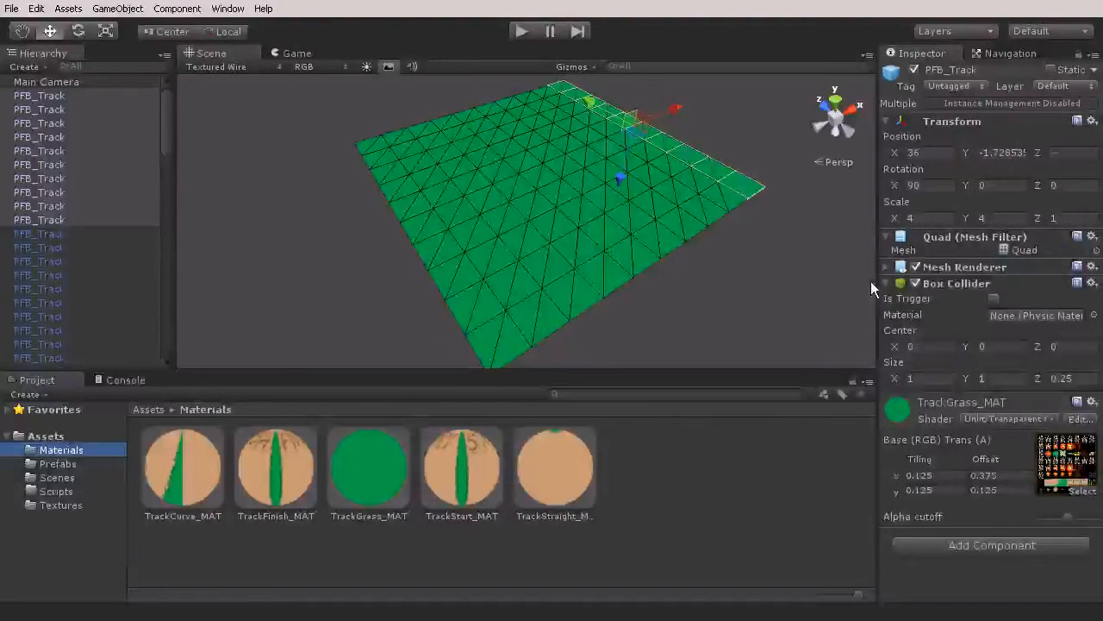
pyautogui.moveTo(465, 465); pyautogui.dragTo(469, 245)
pyautogui.moveTo(493, 268); pyautogui.dragTo(526, 259, button='right')
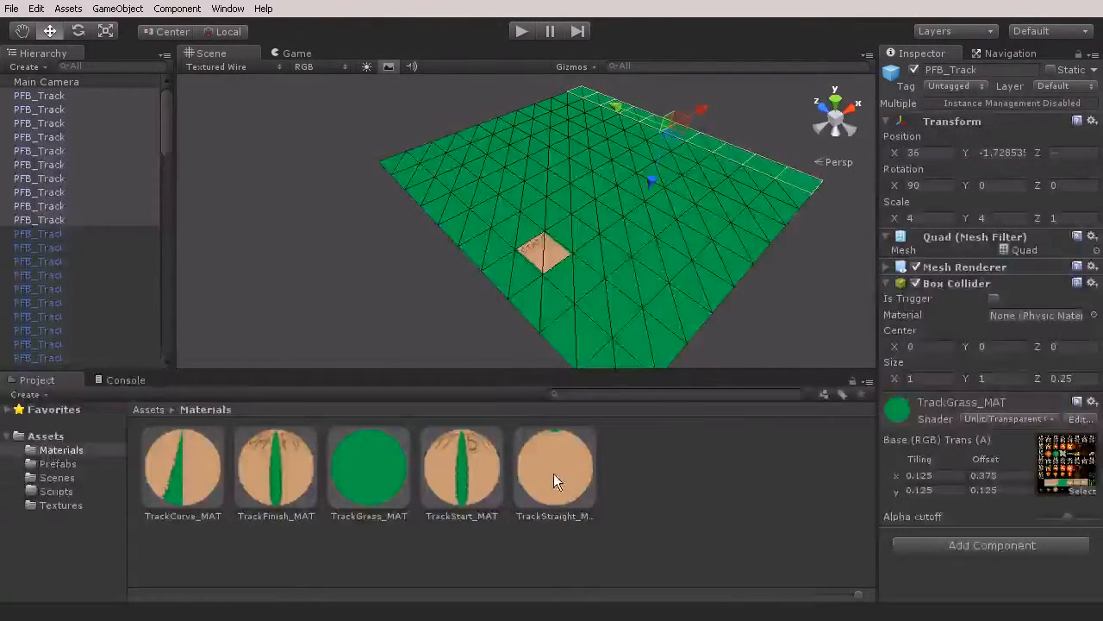
pyautogui.moveTo(555, 473); pyautogui.dragTo(497, 226)
pyautogui.moveTo(511, 237); pyautogui.dragTo(589, 329, button='right')
pyautogui.press('w')
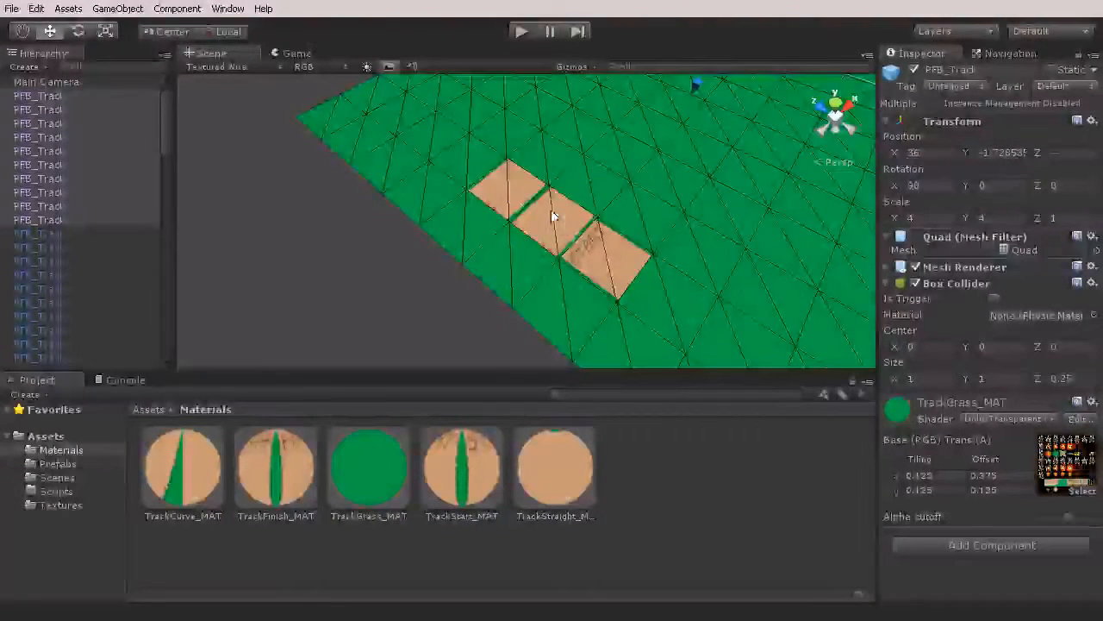
# - Set the Y rotation of the two straight tiles beyond the start tile to 90
pyautogui.click(549, 216)
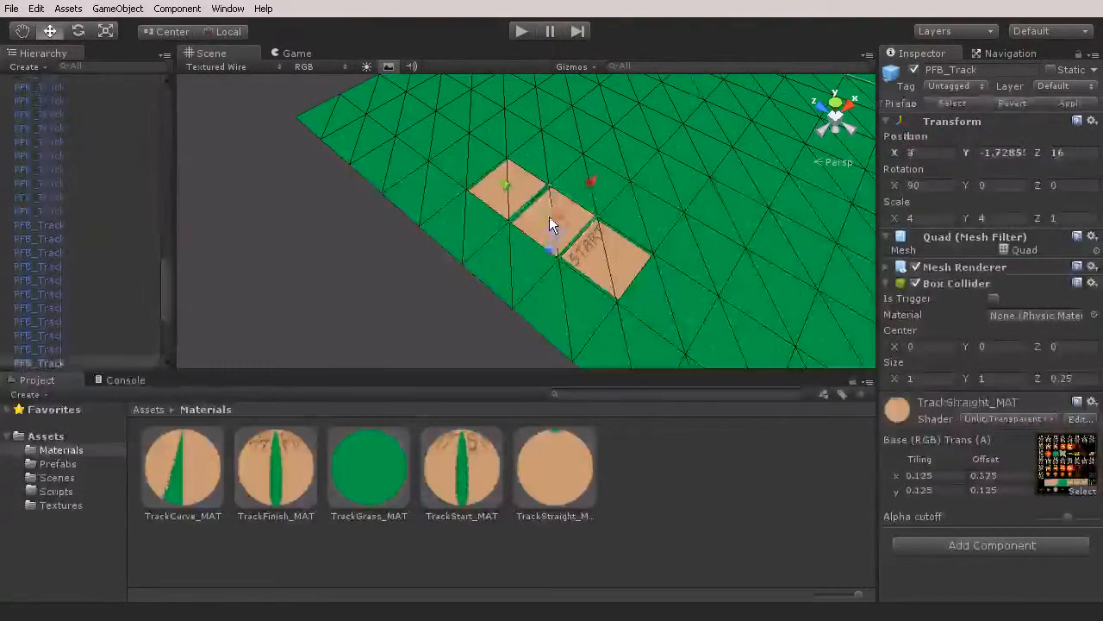
pyautogui.keyDown('shift'); pyautogui.click(525, 176); pyautogui.keyUp('shift')
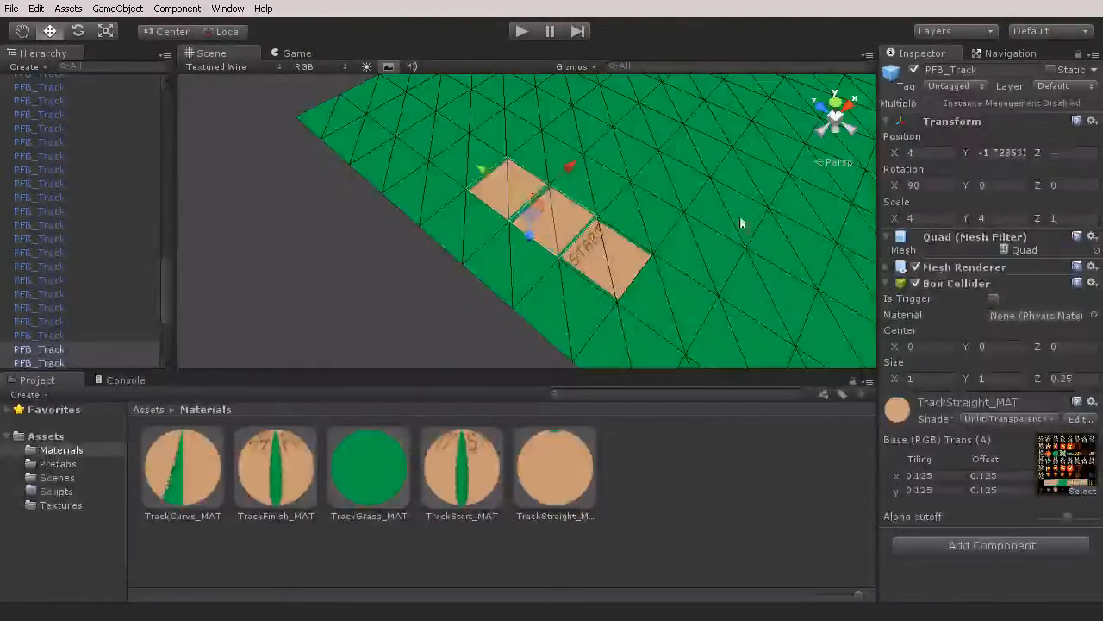
pyautogui.doubleClick(977, 186)
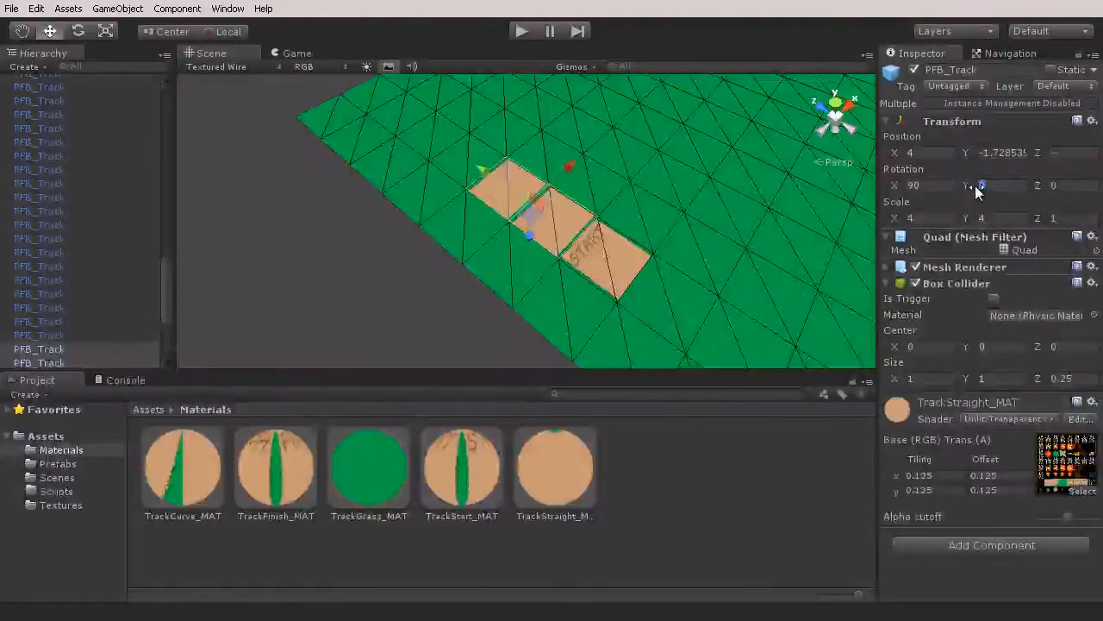
pyautogui.write('90')
pyautogui.press('Return')
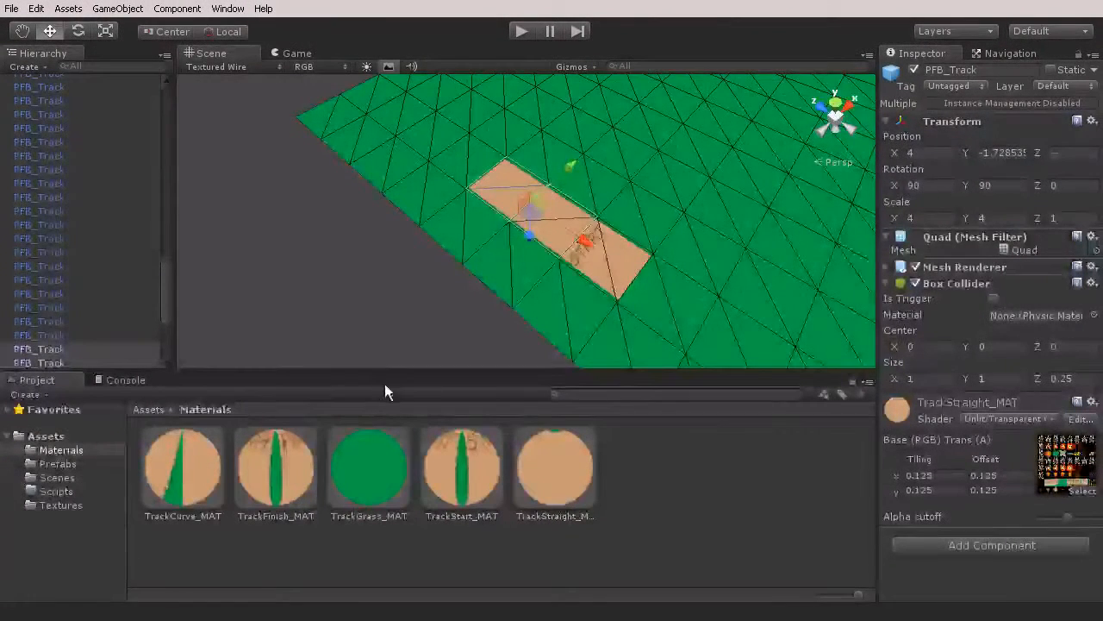
# - Apply TrackCurve_MAT to the tile at X 4, Z 24 after the straights and set its Y rotation to 180
pyautogui.moveTo(178, 481); pyautogui.dragTo(489, 178)
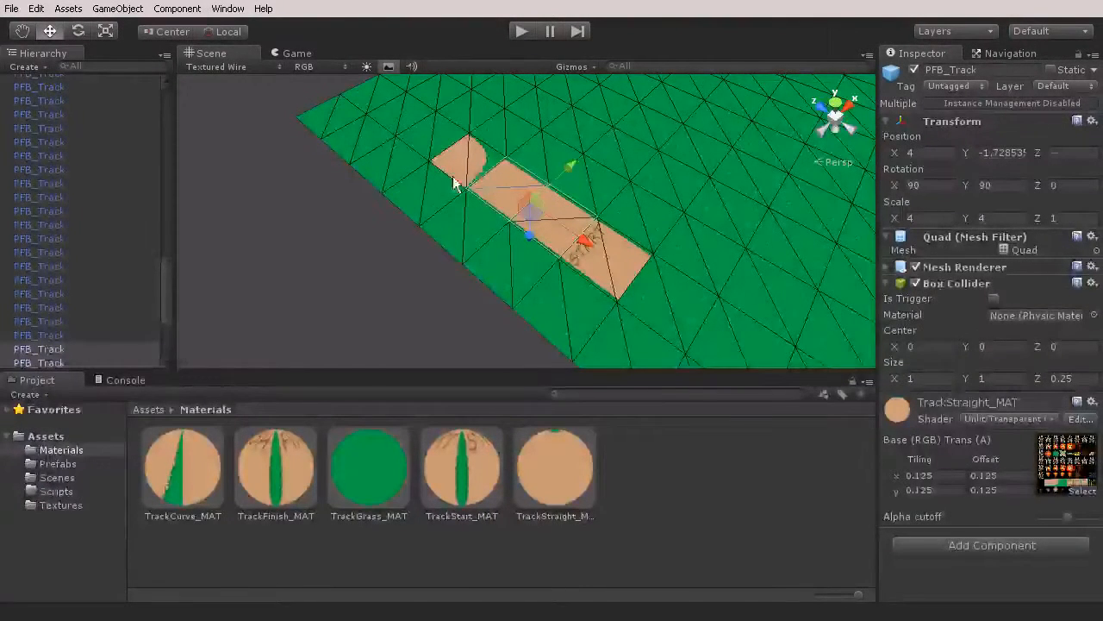
pyautogui.click(473, 170)
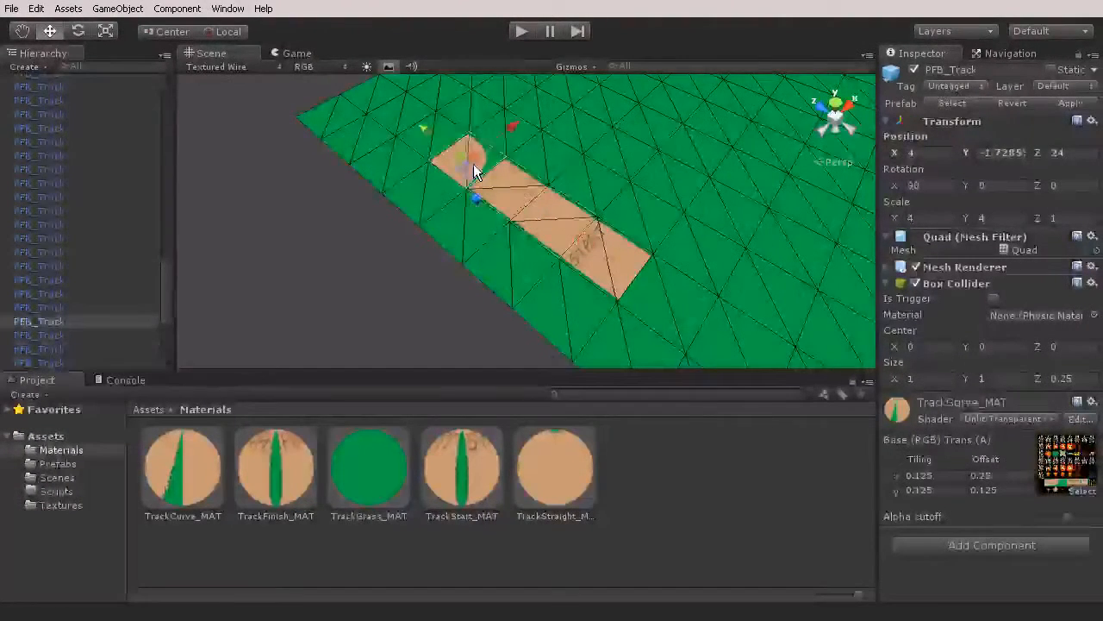
pyautogui.click(995, 185)
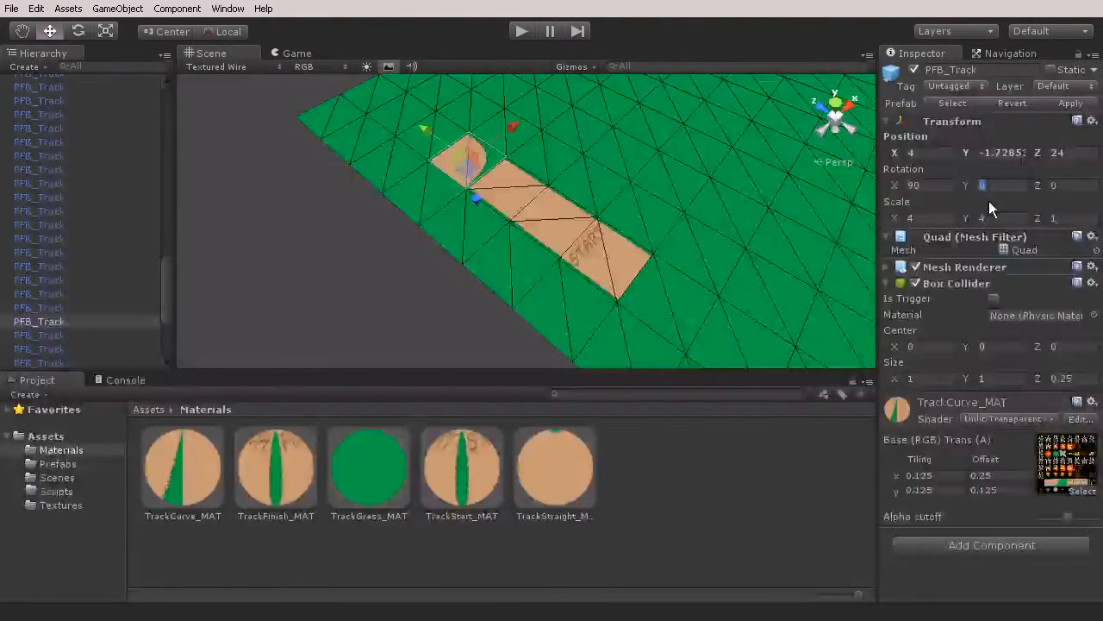
pyautogui.write('180')
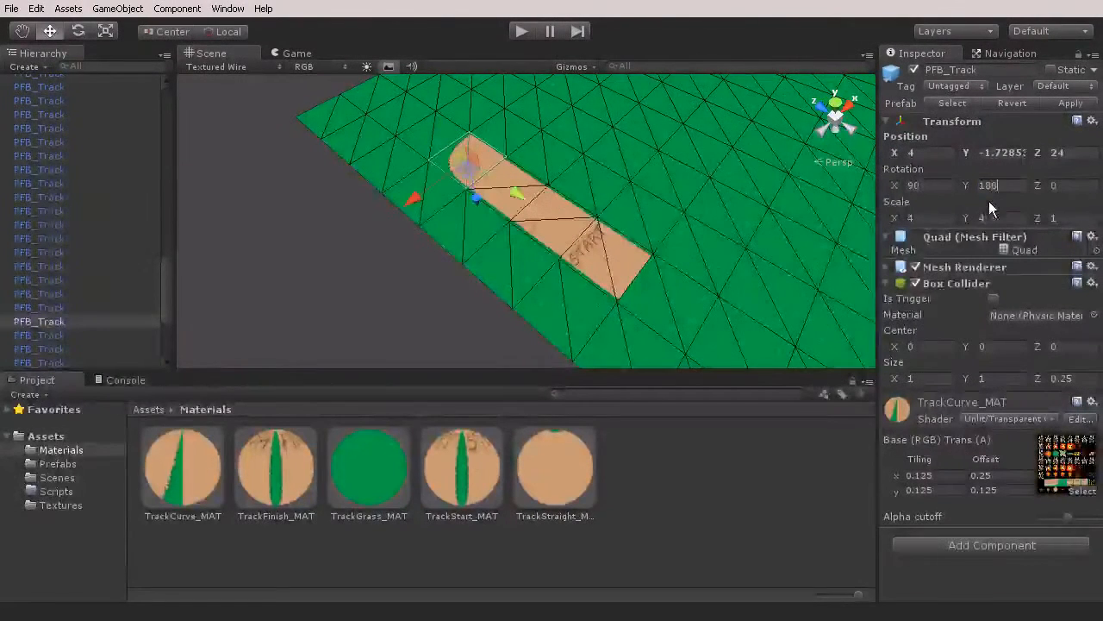
# - Apply TrackStraight_MAT to the two tiles leading inward from the first curve
pyautogui.moveTo(584, 93); pyautogui.dragTo(586, 42, button='right')
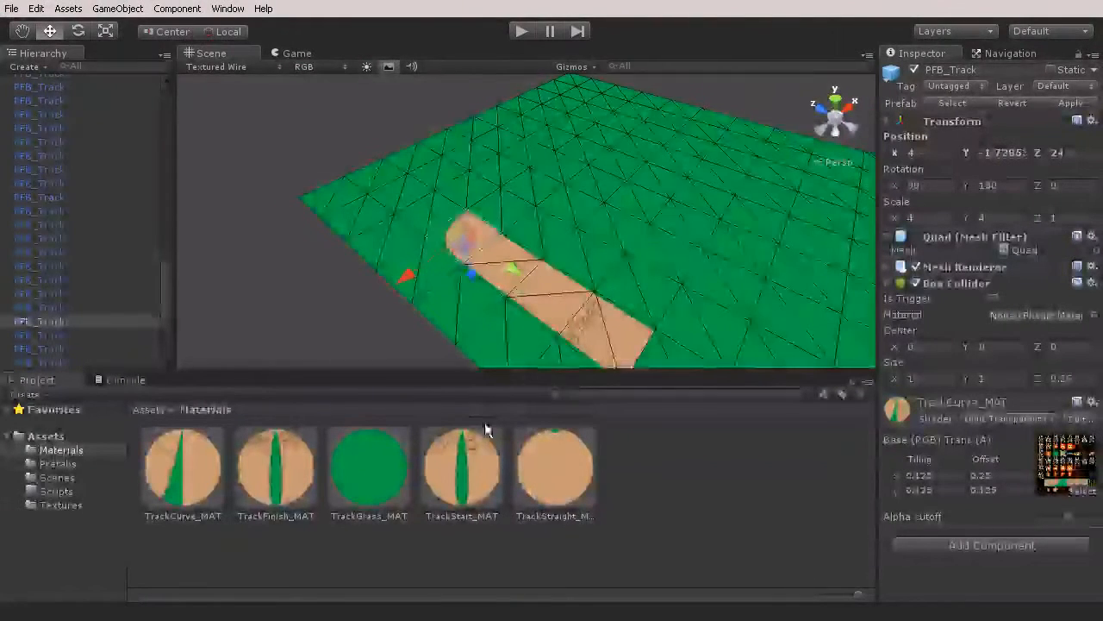
pyautogui.moveTo(551, 469); pyautogui.dragTo(509, 214)
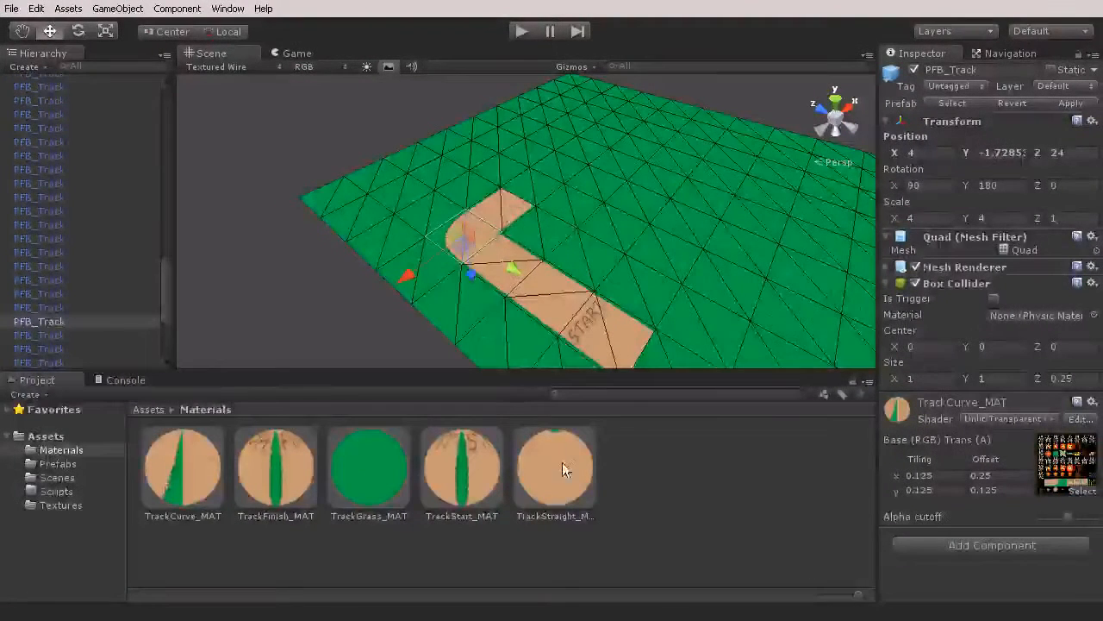
pyautogui.moveTo(562, 468); pyautogui.dragTo(537, 193)
pyautogui.moveTo(548, 255); pyautogui.dragTo(572, 414)
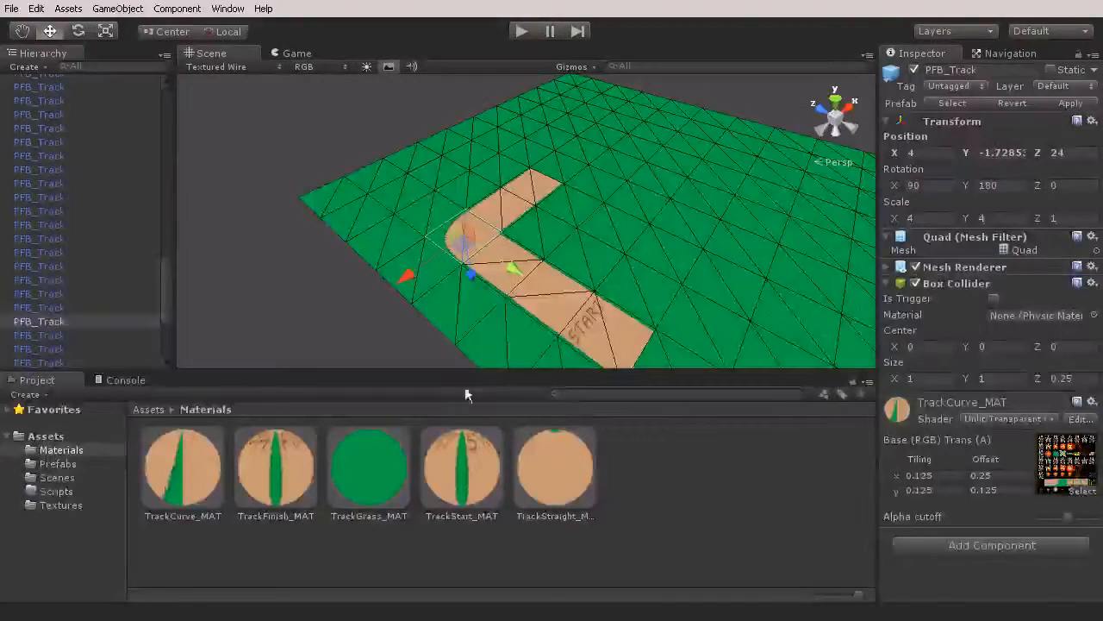
# - Build a U-turn with TrackCurve_MAT on the tile after the straights and on its neighbour at X 16, Z 28, rotating the latter to Y -90
pyautogui.moveTo(190, 469); pyautogui.dragTo(569, 173)
pyautogui.moveTo(195, 474); pyautogui.dragTo(534, 152)
pyautogui.click(535, 154)
pyautogui.click(980, 184)
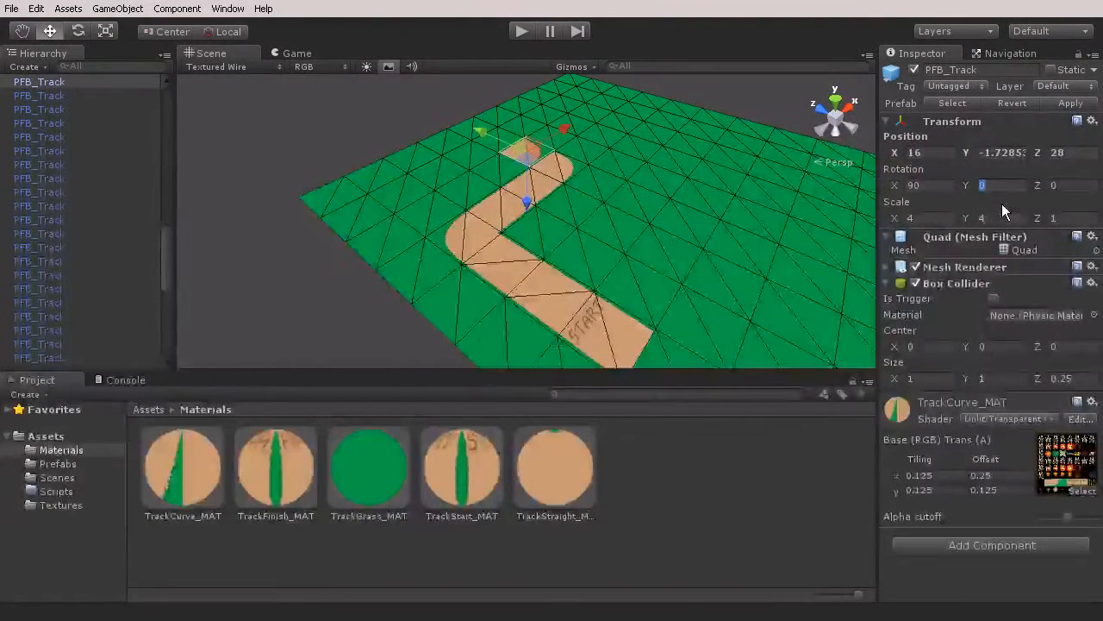
pyautogui.write('90')
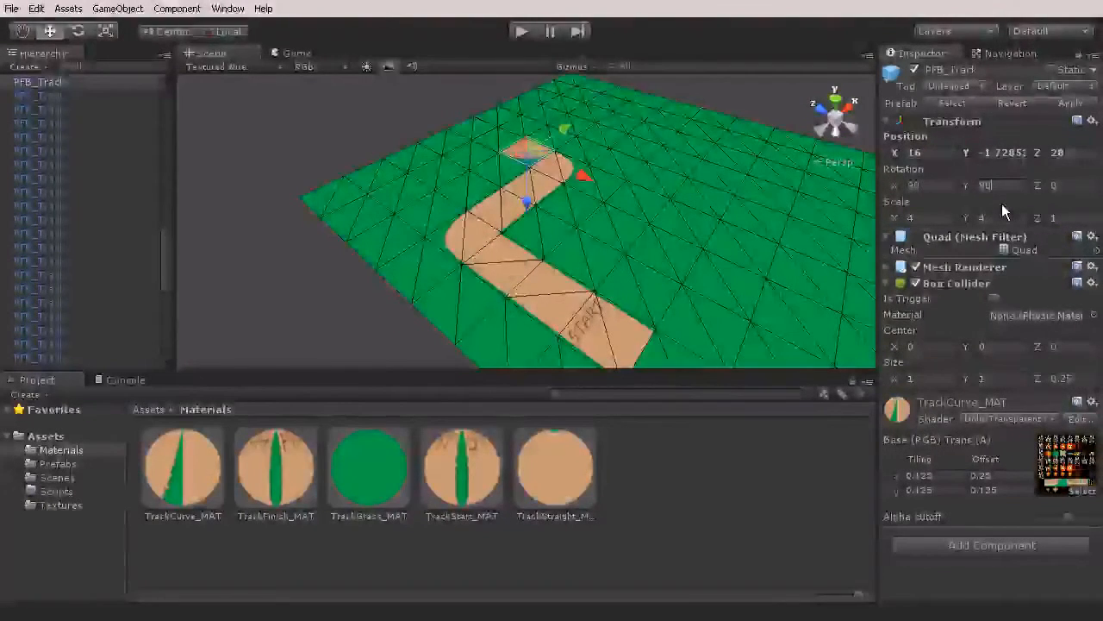
pyautogui.press('BackSpace')
pyautogui.press('BackSpace')
pyautogui.write('-90')
# - Apply TrackStraight_MAT to the tiles returning along Z 28 and TrackCurve_MAT to the X 4 tile, setting that curve's Y rotation to 90
pyautogui.moveTo(536, 471); pyautogui.dragTo(472, 200)
pyautogui.moveTo(199, 467); pyautogui.dragTo(446, 222)
pyautogui.click(1011, 186)
pyautogui.click(435, 214)
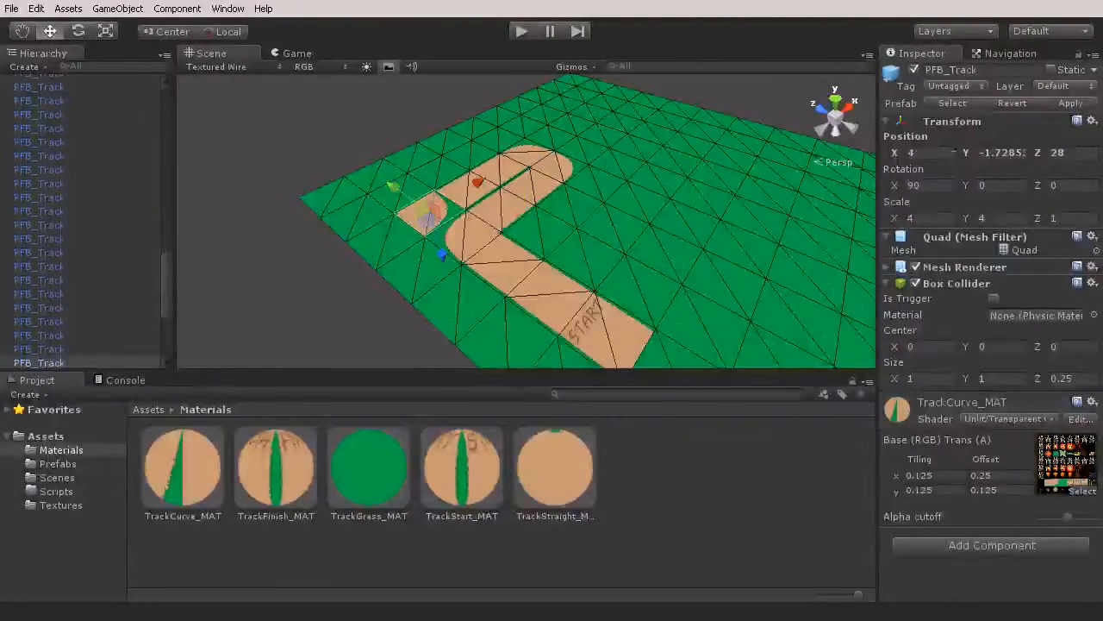
pyautogui.write('90')
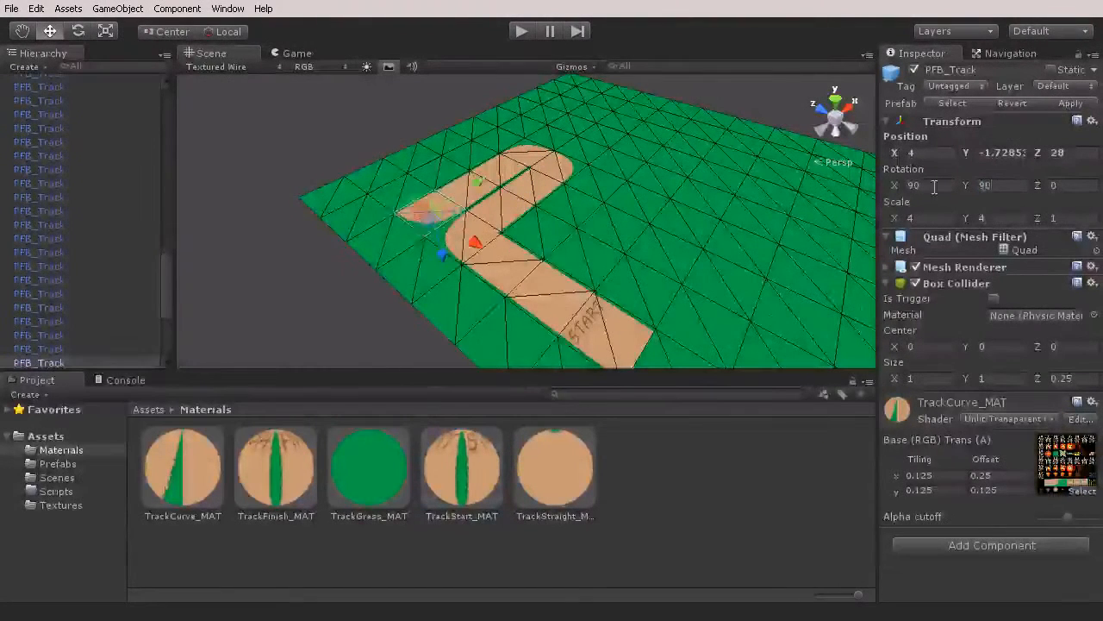
# - Apply TrackCurve_MAT to the adjacent tile at X 4, Z 32 and set its Y rotation to 180
pyautogui.moveTo(189, 476); pyautogui.dragTo(405, 197)
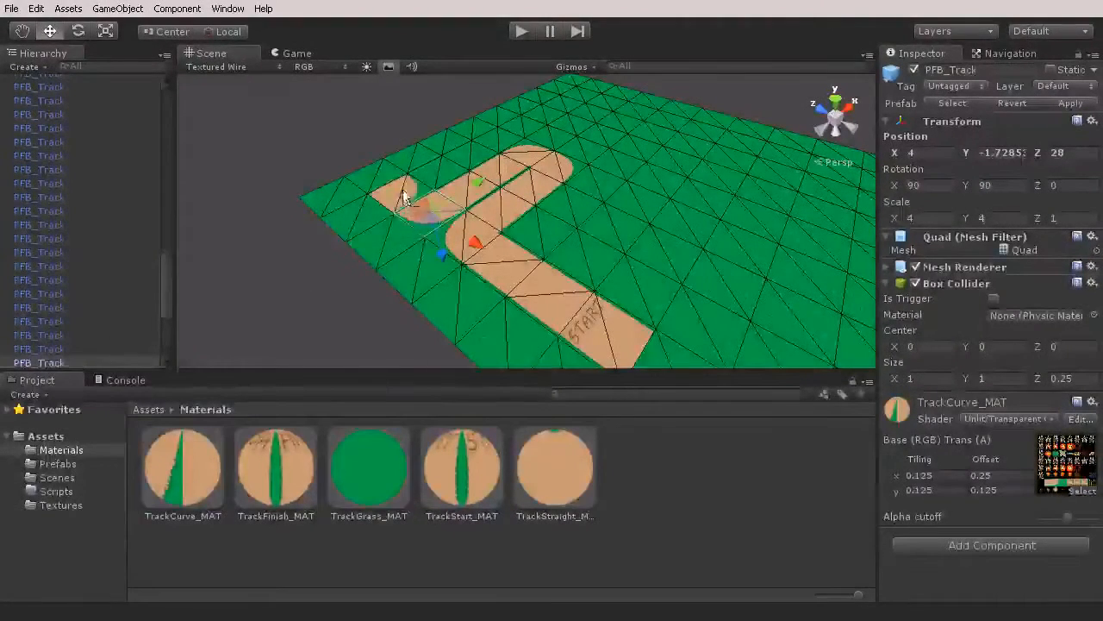
pyautogui.click(409, 195)
pyautogui.write('180')
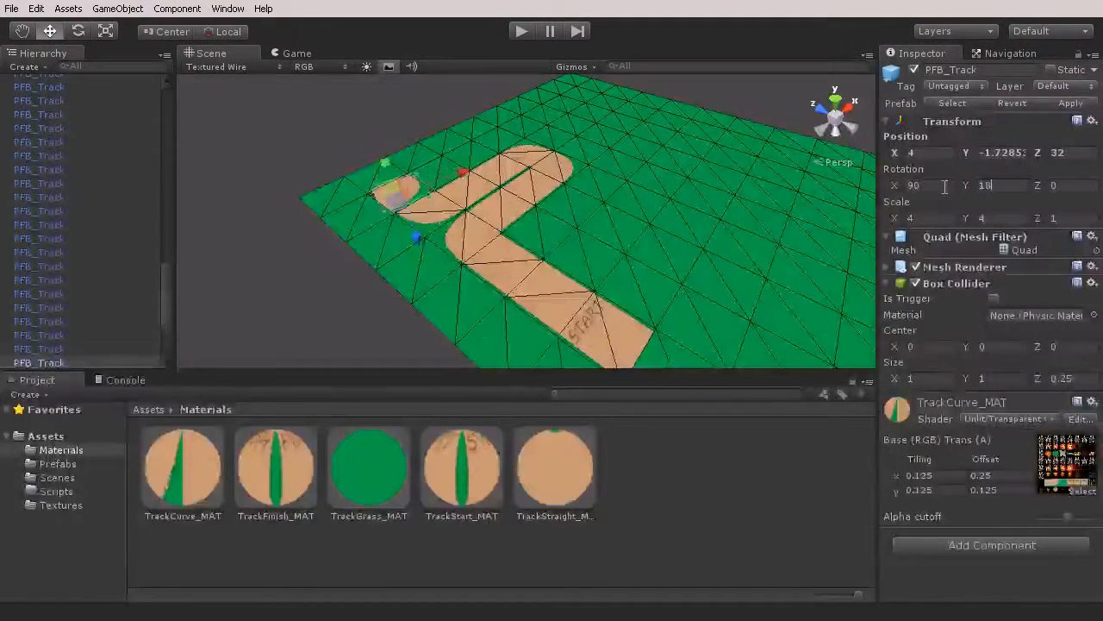
pyautogui.press('Return')
# - Apply TrackStraight_MAT to the tiles along Z 32 from the rotated curve, stopping two tiles short of the far grid edge
pyautogui.moveTo(549, 468); pyautogui.dragTo(483, 154)
pyautogui.moveTo(566, 485); pyautogui.dragTo(507, 141)
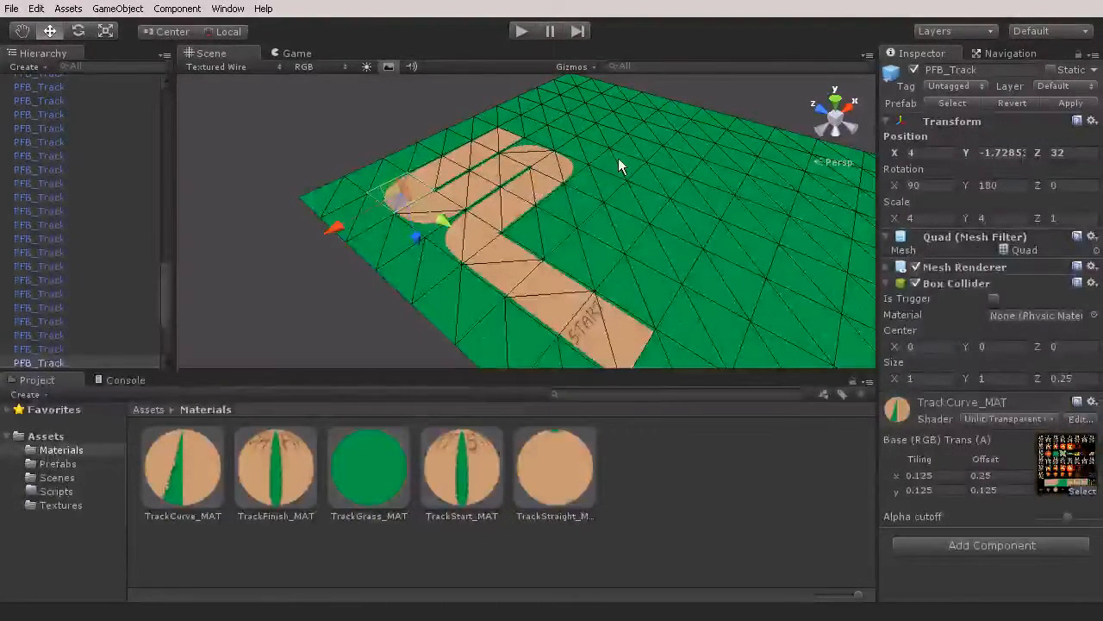
pyautogui.moveTo(584, 461); pyautogui.dragTo(515, 177)
pyautogui.moveTo(515, 129); pyautogui.dragTo(536, 201)
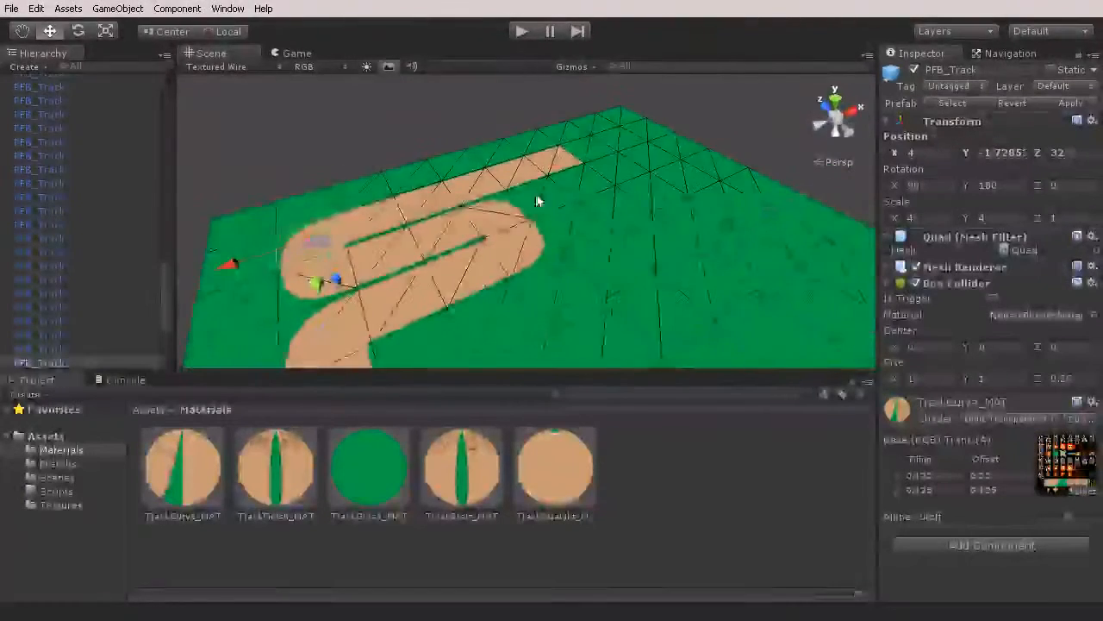
pyautogui.moveTo(183, 477); pyautogui.dragTo(596, 152)
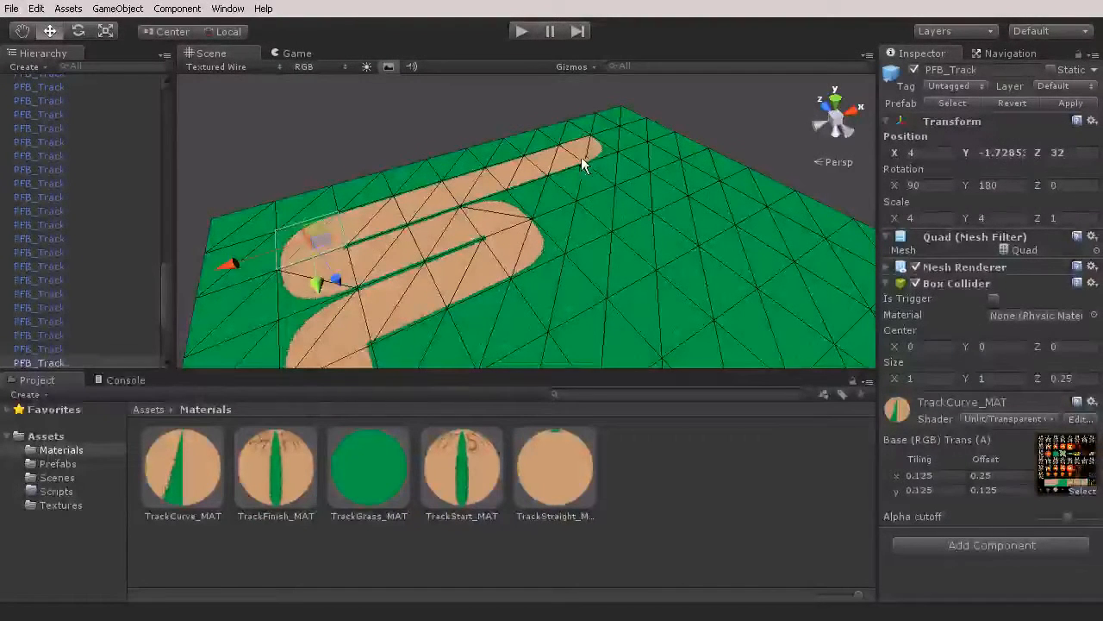
pyautogui.moveTo(514, 485); pyautogui.dragTo(588, 149)
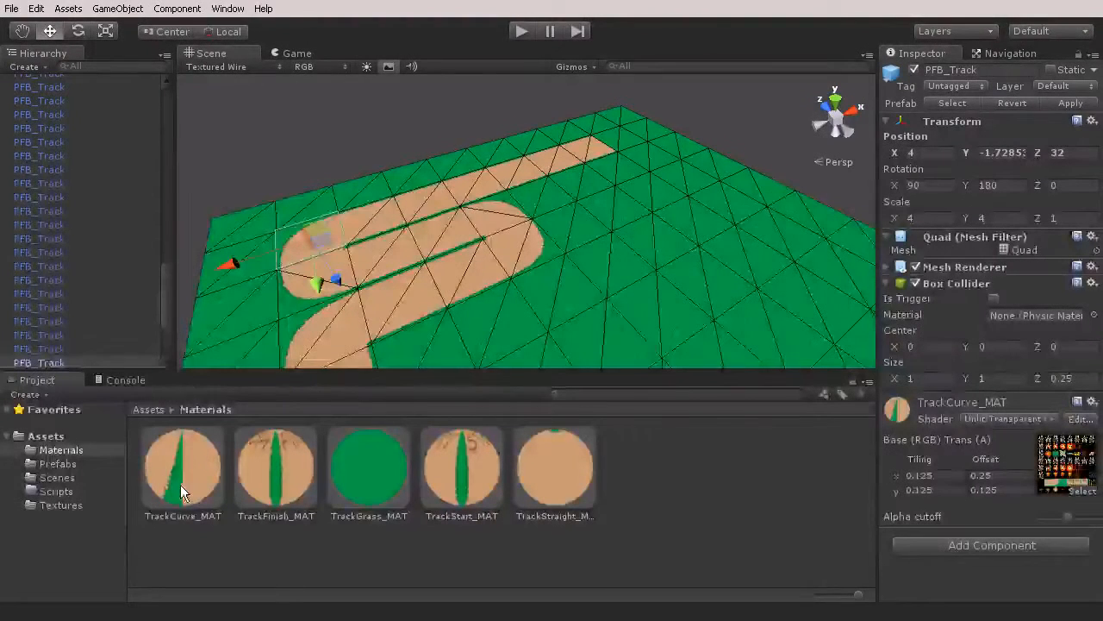
# - Apply TrackCurve_MAT to the tile at X 32, Z 32 and set its Y rotation to -90
pyautogui.moveTo(182, 491); pyautogui.dragTo(608, 142)
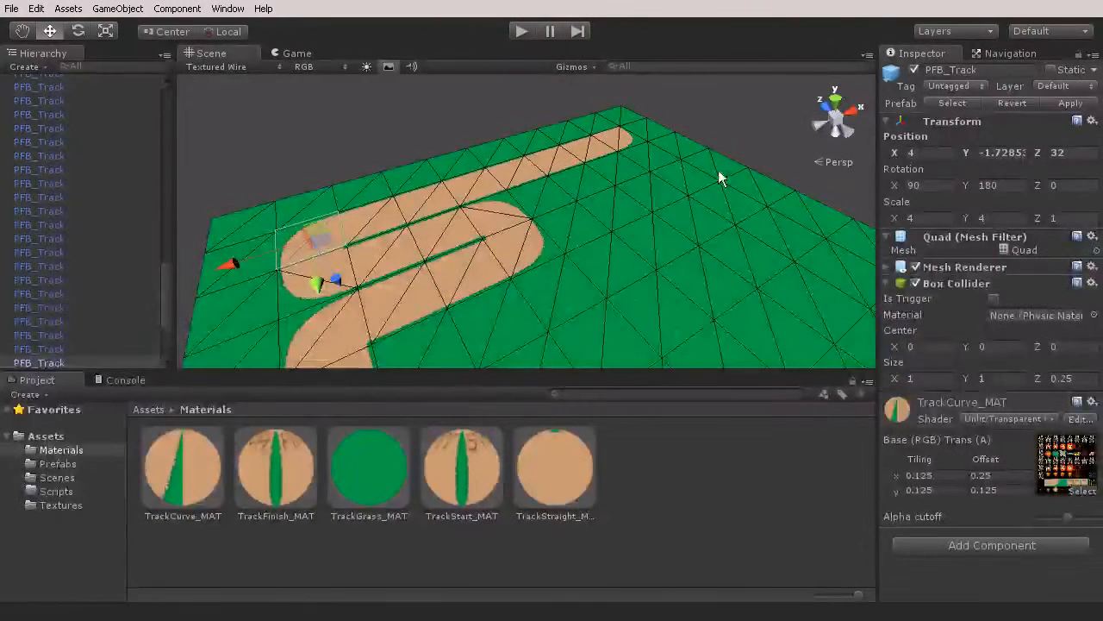
pyautogui.click(622, 139)
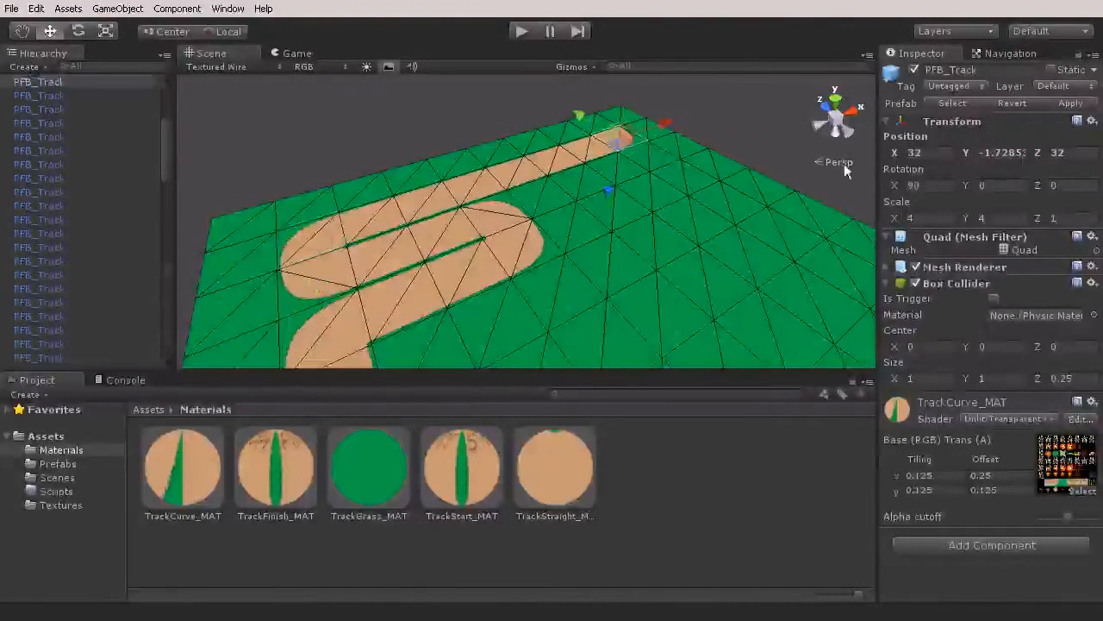
pyautogui.write('-9')
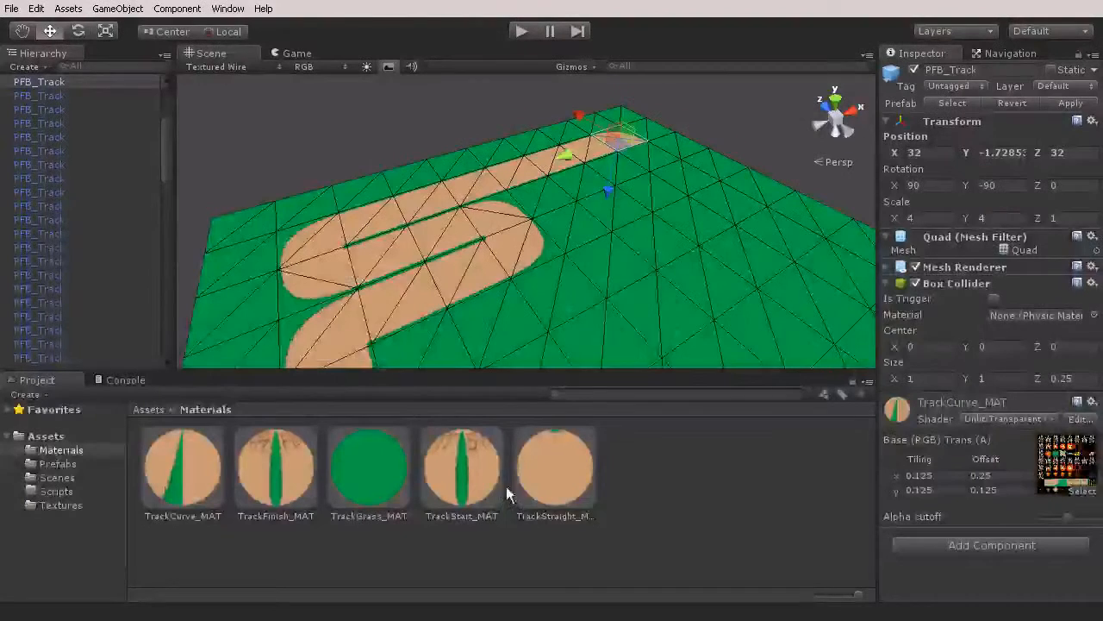
# - Apply TrackStraight_MAT to the four tiles along X 32 that follow the corner curve
pyautogui.moveTo(554, 470); pyautogui.dragTo(686, 183)
pyautogui.moveTo(566, 461); pyautogui.dragTo(711, 197)
pyautogui.keyDown('alt'); pyautogui.moveTo(655, 286); pyautogui.dragTo(690, 300); pyautogui.keyUp('alt')
pyautogui.moveTo(555, 470); pyautogui.dragTo(677, 211)
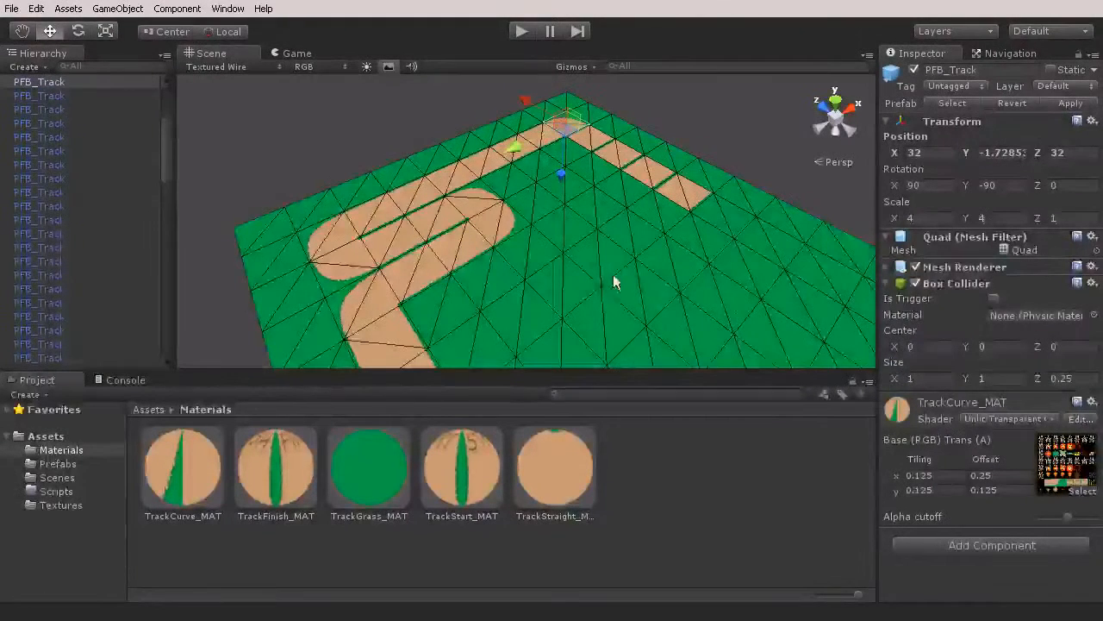
# - Select the four straight tiles along X 32 and set their Y rotation to 90
pyautogui.click(592, 139)
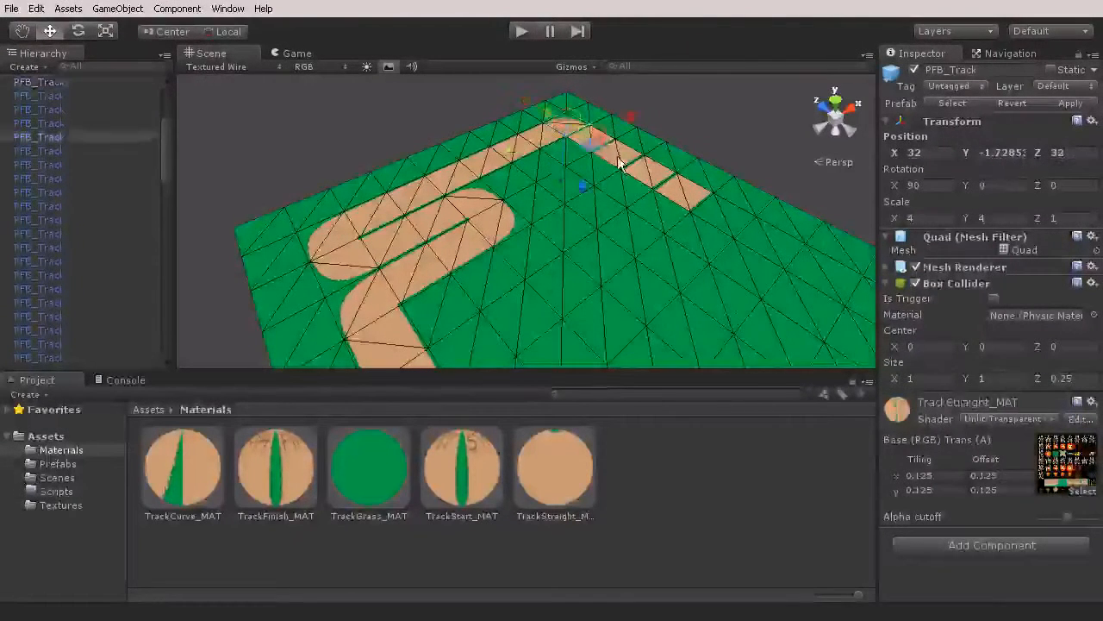
pyautogui.keyDown('shift'); pyautogui.click(620, 157); pyautogui.keyUp('shift')
pyautogui.keyDown('shift'); pyautogui.click(647, 175); pyautogui.keyUp('shift')
pyautogui.keyDown('shift'); pyautogui.click(687, 196); pyautogui.keyUp('shift')
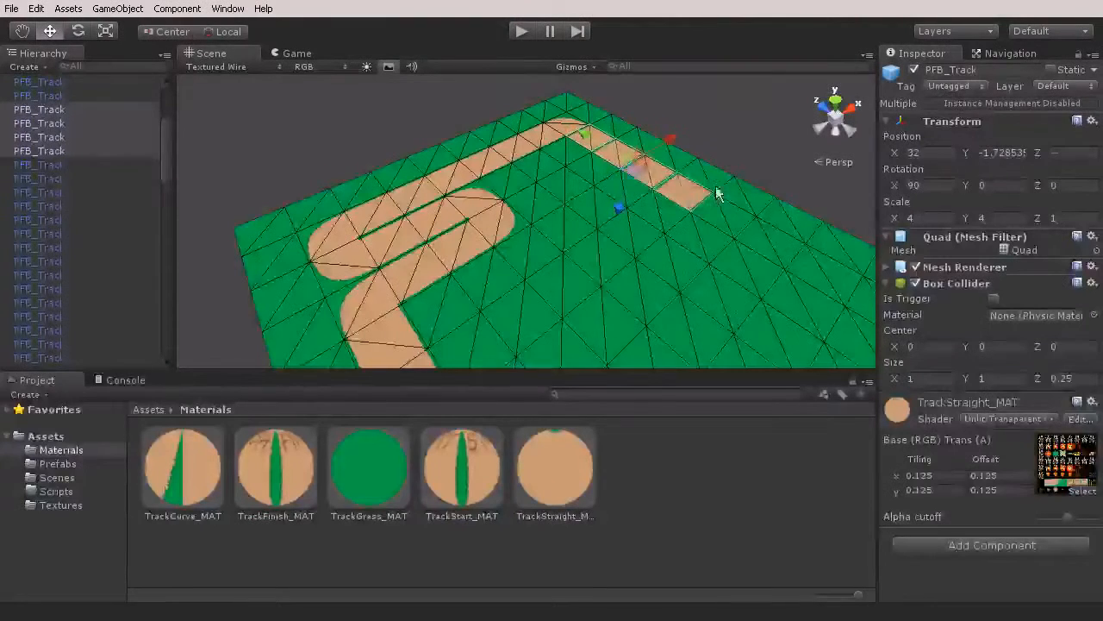
pyautogui.click(992, 186)
pyautogui.write('90')
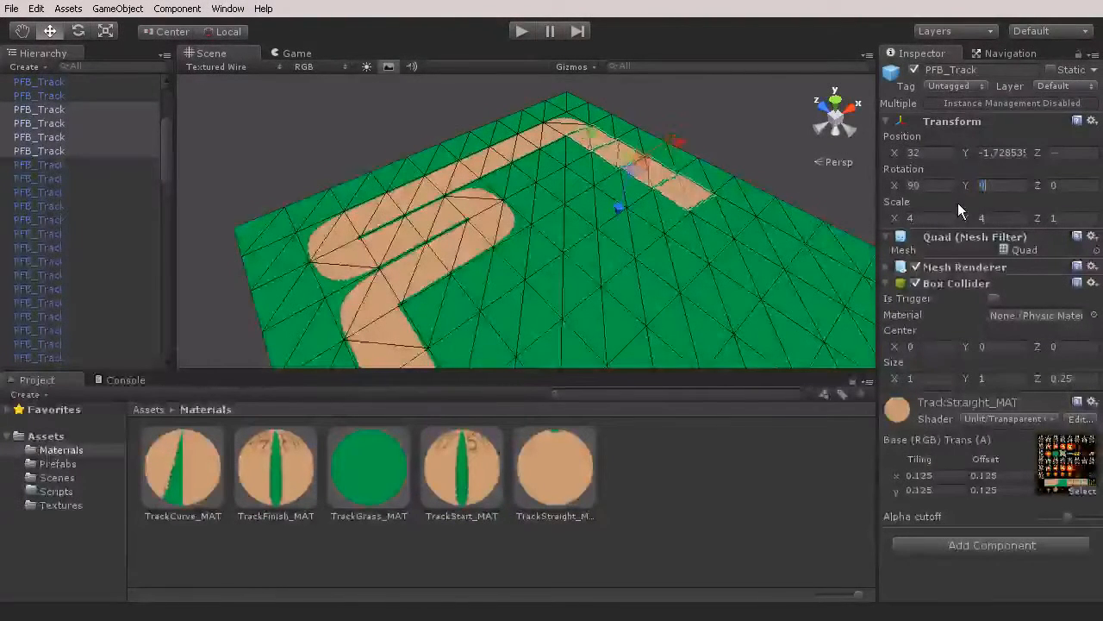
pyautogui.click(859, 185)
# - Apply TrackCurve_MAT to the tile at X 32, Z 12 and TrackStraight_MAT to the three tiles beside it along Z 12, towards the start side
pyautogui.moveTo(663, 205); pyautogui.dragTo(632, 247, button='right')
pyautogui.press('d')
pyautogui.moveTo(197, 468); pyautogui.dragTo(692, 211)
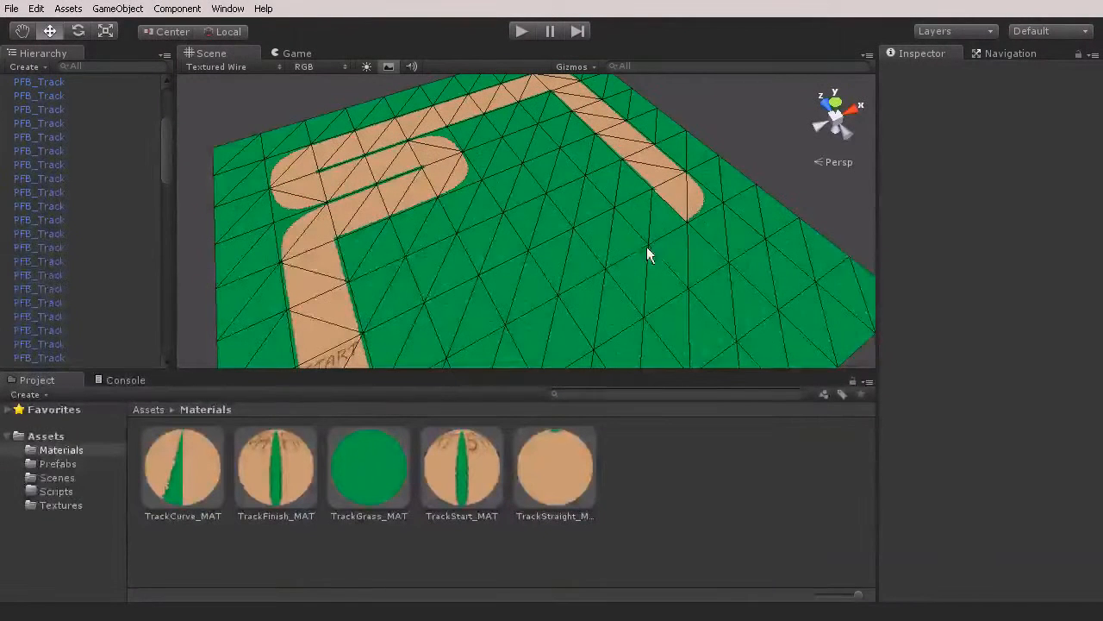
pyautogui.moveTo(565, 476); pyautogui.dragTo(634, 223)
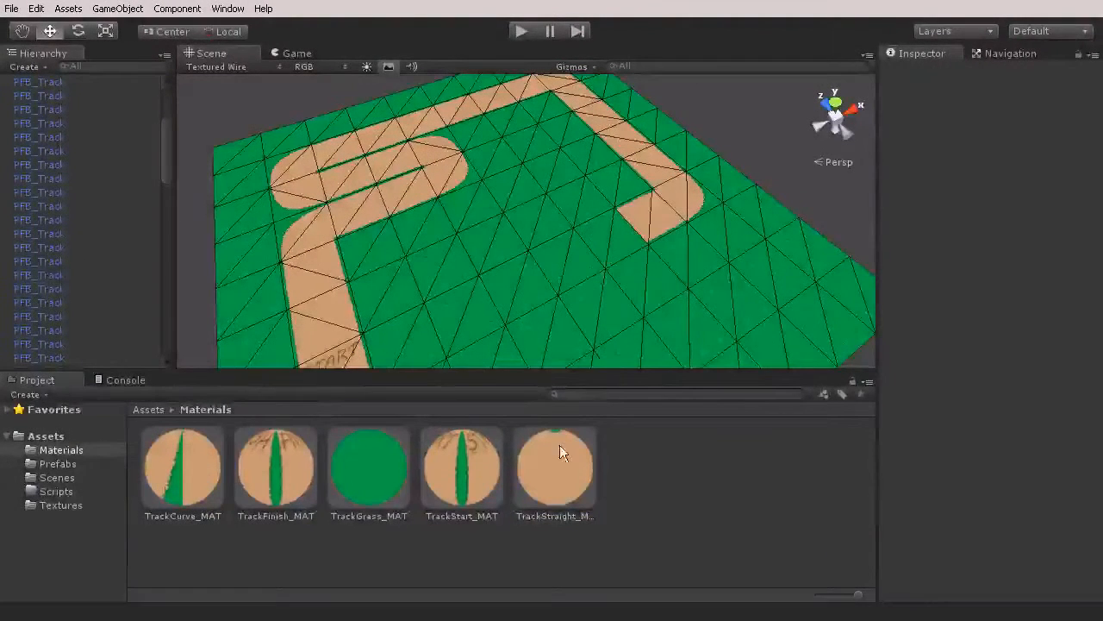
pyautogui.moveTo(559, 450); pyautogui.dragTo(605, 263)
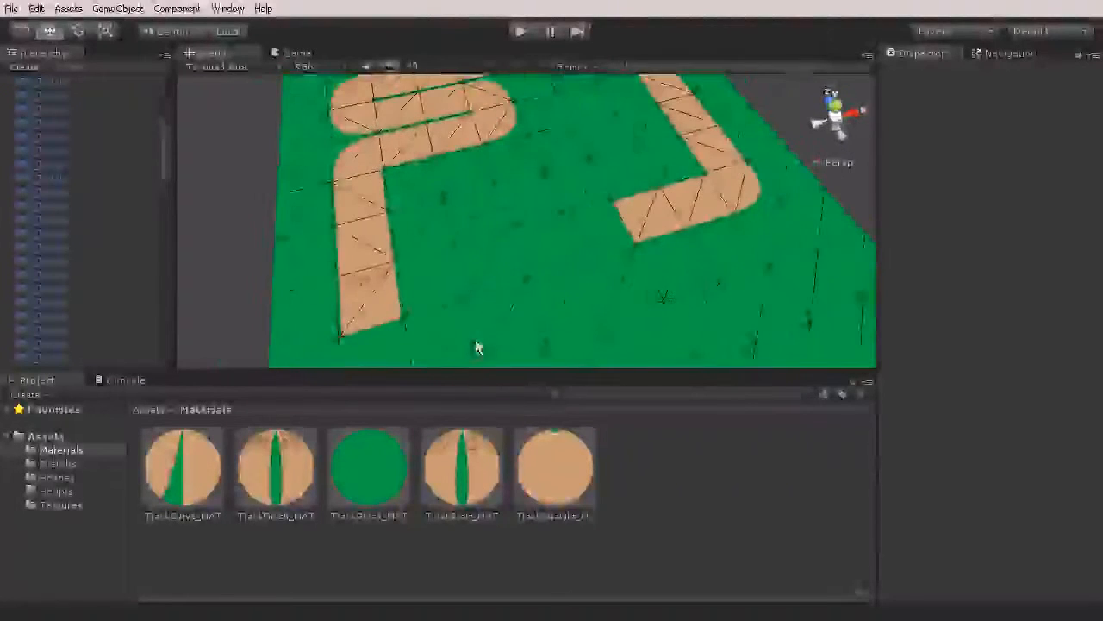
pyautogui.moveTo(554, 485); pyautogui.dragTo(582, 254)
# - Apply TrackCurve_MAT to the tile at X 16, Z 12 and set its Y rotation to 180
pyautogui.moveTo(182, 470); pyautogui.dragTo(540, 249)
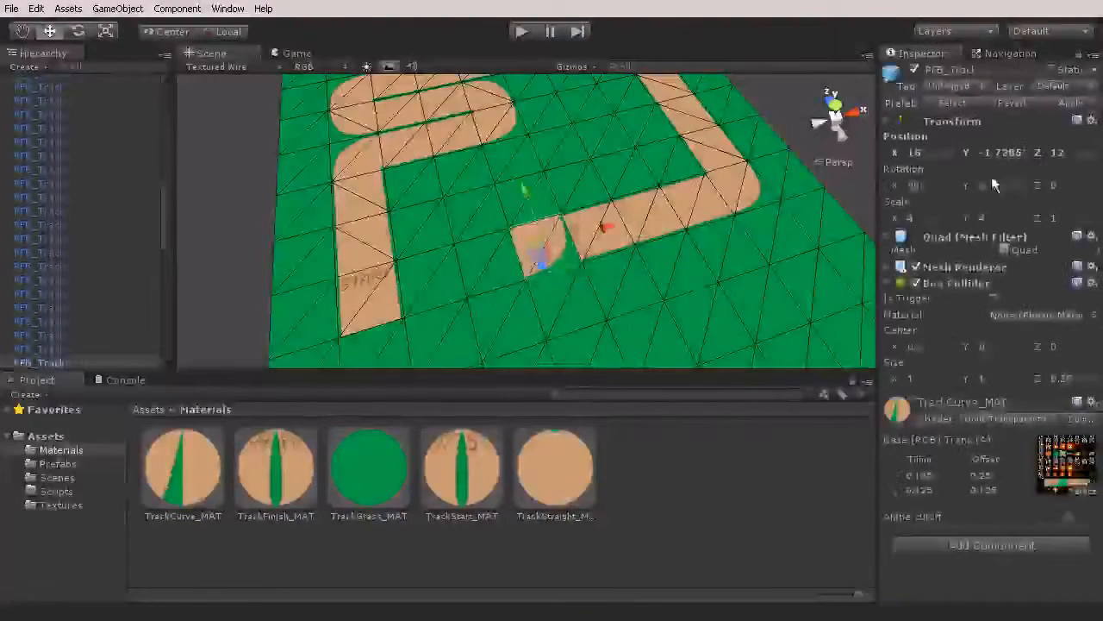
pyautogui.click(996, 186)
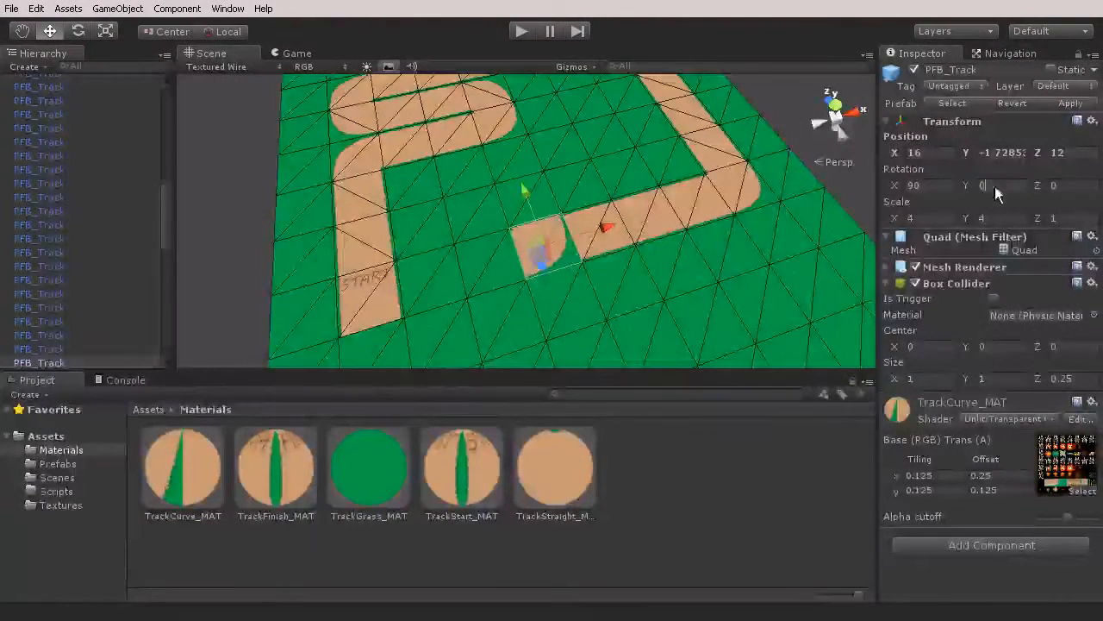
pyautogui.write('180')
pyautogui.press('Return')
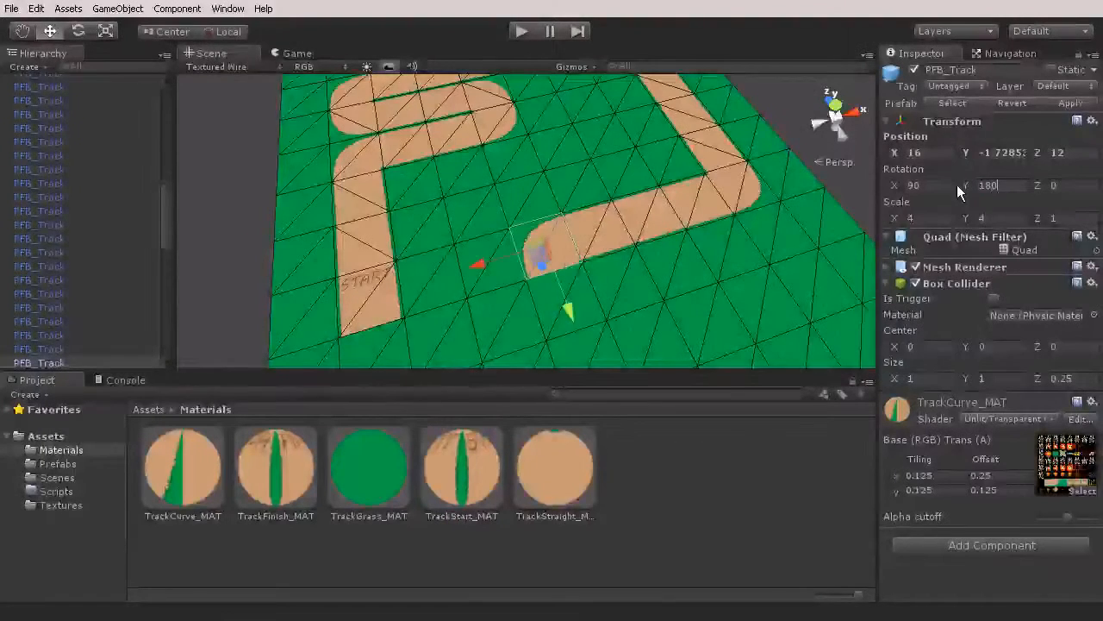
# - Apply TrackStraight_MAT to the tile at X 16, Z 8 and TrackCurve_MAT to the tile at X 16, Z 4
pyautogui.moveTo(554, 468); pyautogui.dragTo(574, 326)
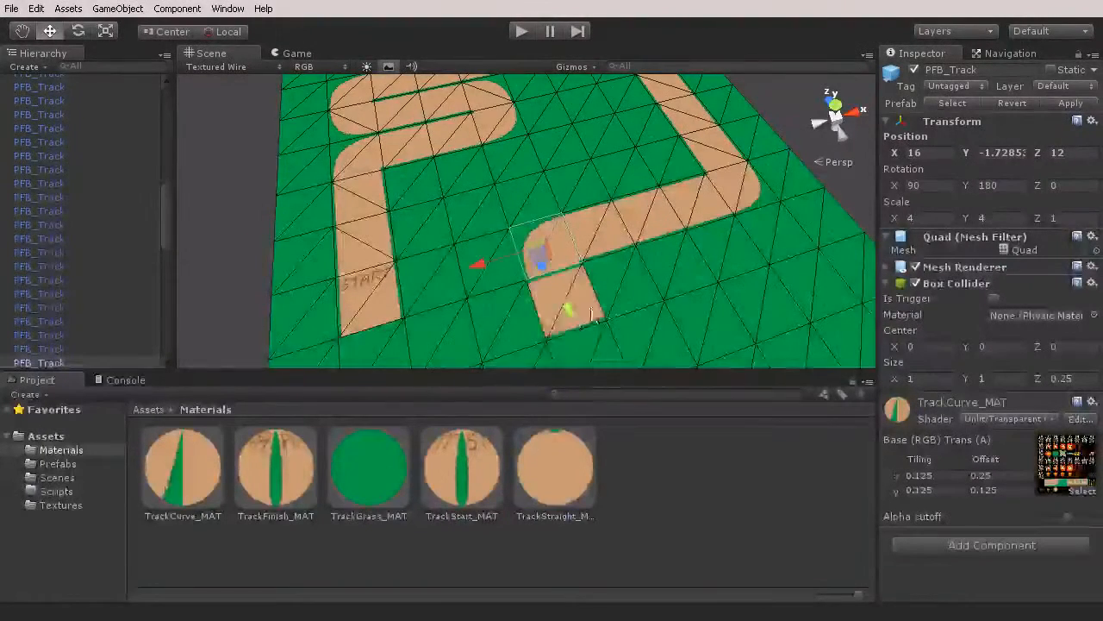
pyautogui.moveTo(592, 316); pyautogui.dragTo(581, 383, button='right')
pyautogui.moveTo(188, 472); pyautogui.dragTo(590, 309)
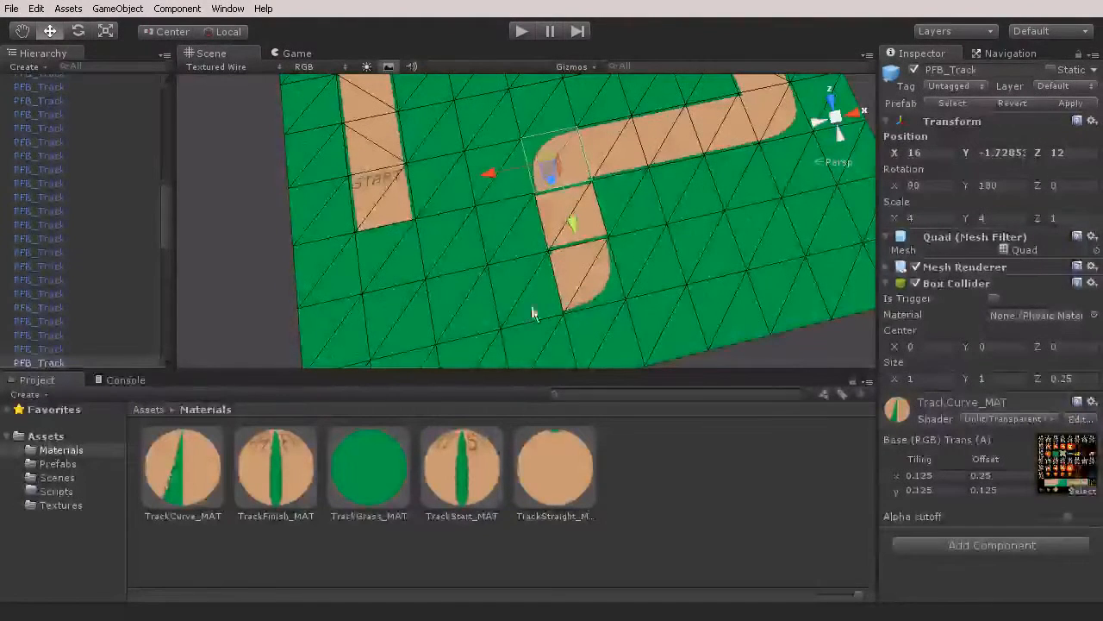
# - Close the loop with TrackStraight_MAT on the two remaining Z 4 tiles and the tile at X 4, Z 8, and TrackCurve_MAT at X 4, Z 4
pyautogui.moveTo(543, 466); pyautogui.dragTo(472, 322)
pyautogui.moveTo(201, 468); pyautogui.dragTo(387, 325)
pyautogui.moveTo(558, 477); pyautogui.dragTo(388, 289)
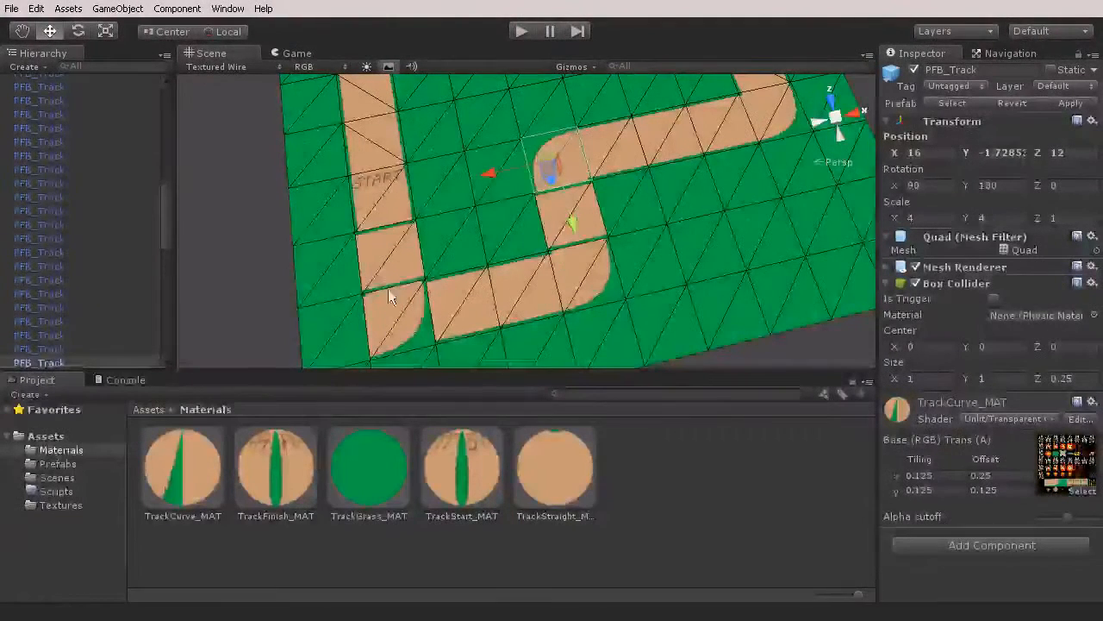
# - Select the two straight tiles along Z 8 and set their Y rotation to 90
pyautogui.click(554, 217)
pyautogui.keyDown('ctrl'); pyautogui.click(397, 242); pyautogui.keyUp('ctrl')
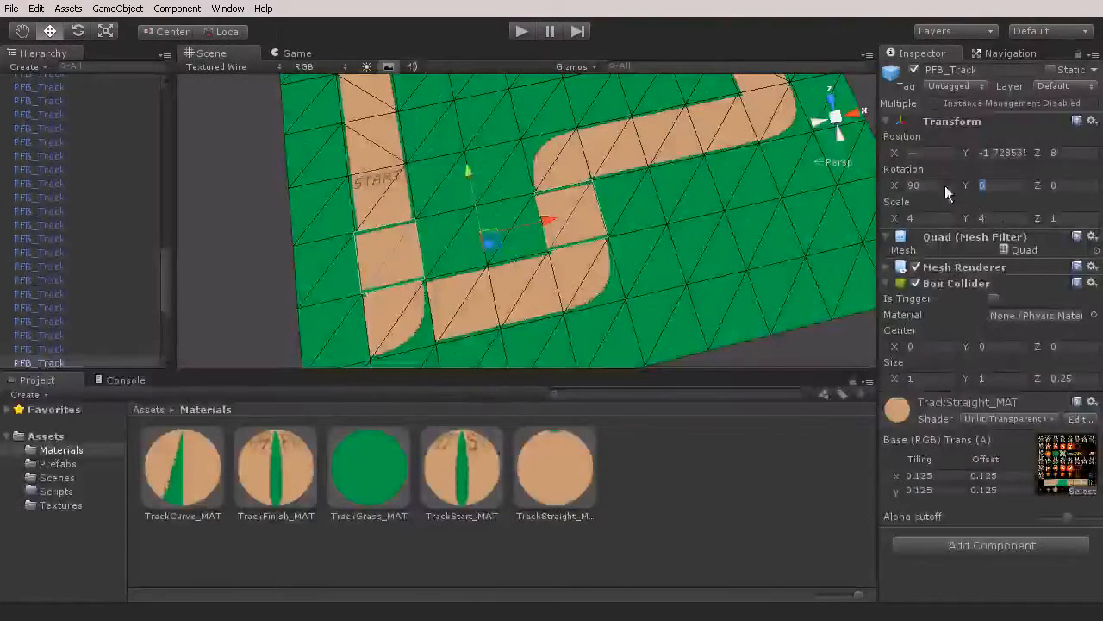
pyautogui.write('90')
pyautogui.press('Return')
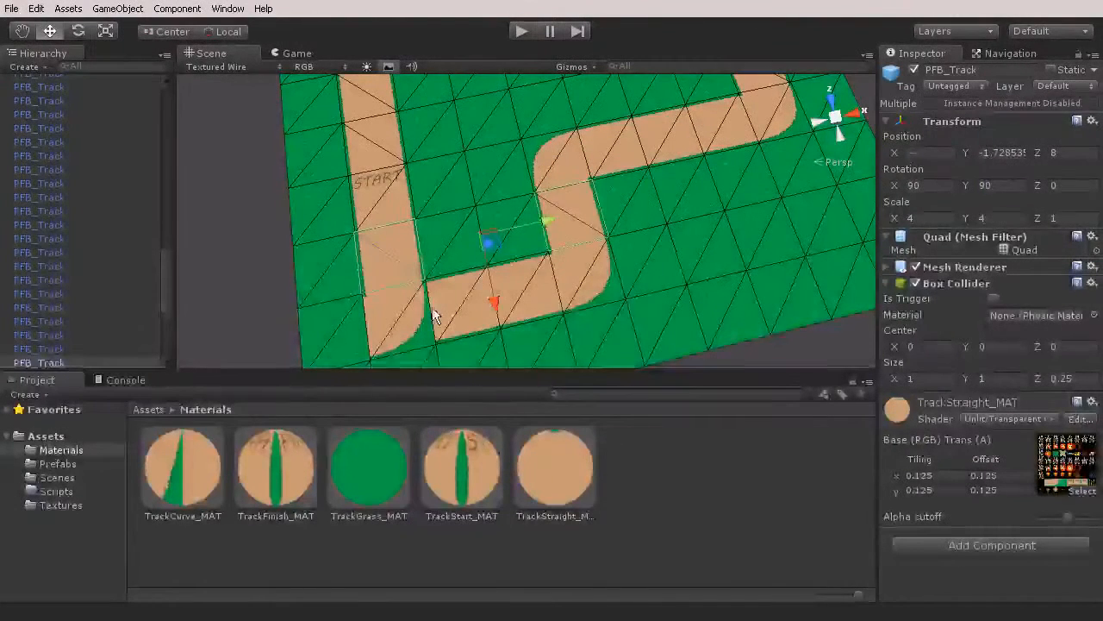
# - Set the Y rotation of the corner curve tile at X 4, Z 4 to 90
pyautogui.click(410, 315)
pyautogui.click(956, 187)
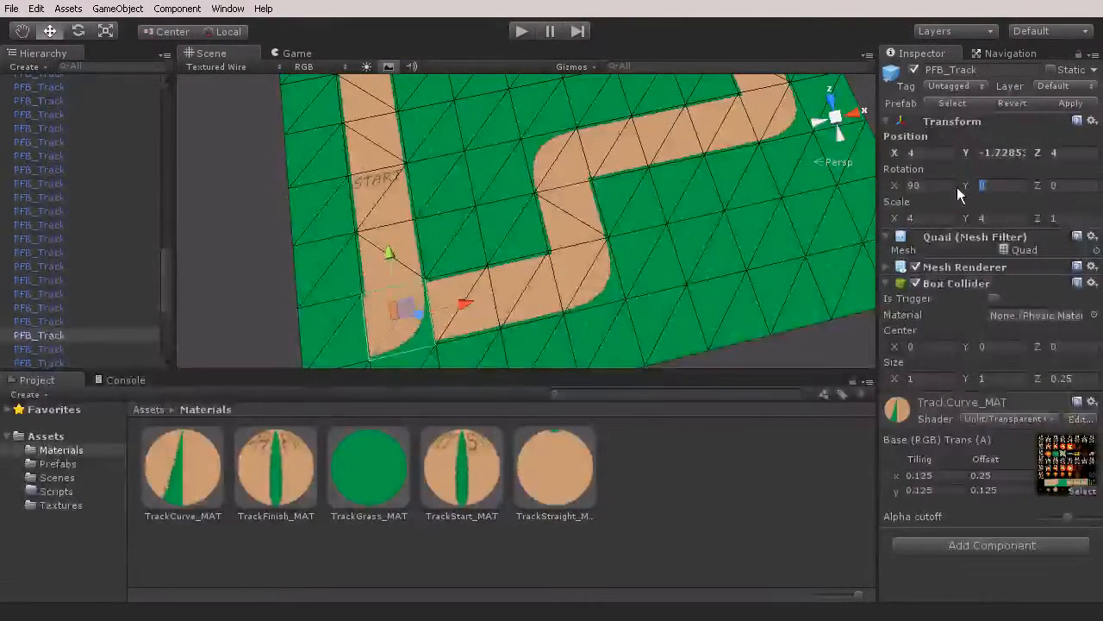
pyautogui.write('90')
pyautogui.keyDown('alt'); pyautogui.moveTo(778, 254); pyautogui.dragTo(528, 233); pyautogui.keyUp('alt')
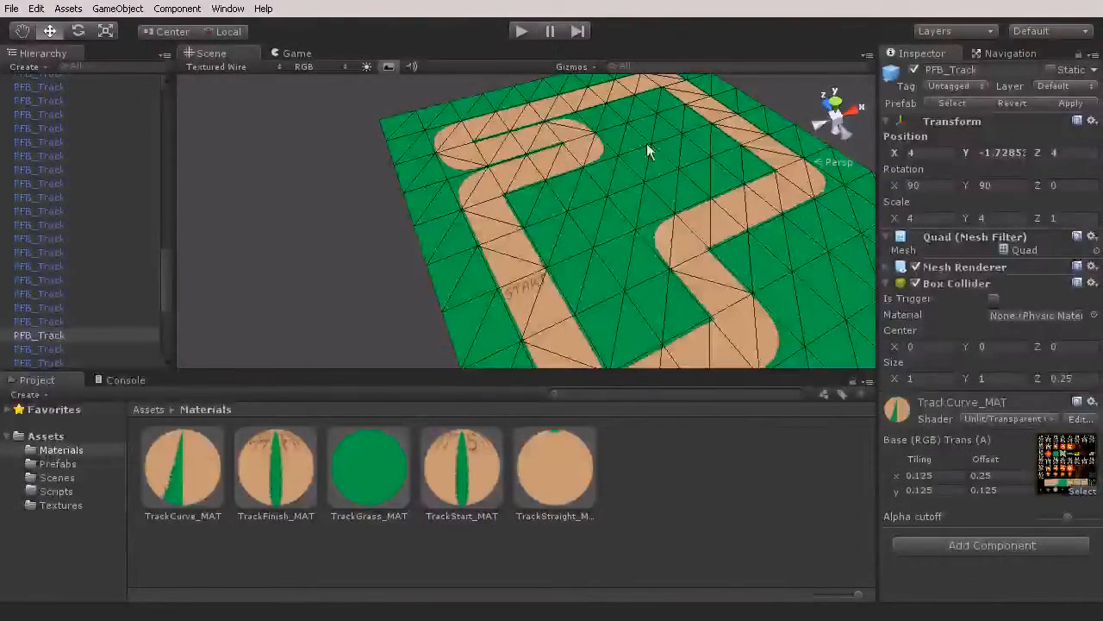
pyautogui.keyDown('alt'); pyautogui.moveTo(703, 247); pyautogui.dragTo(731, 259); pyautogui.keyUp('alt')
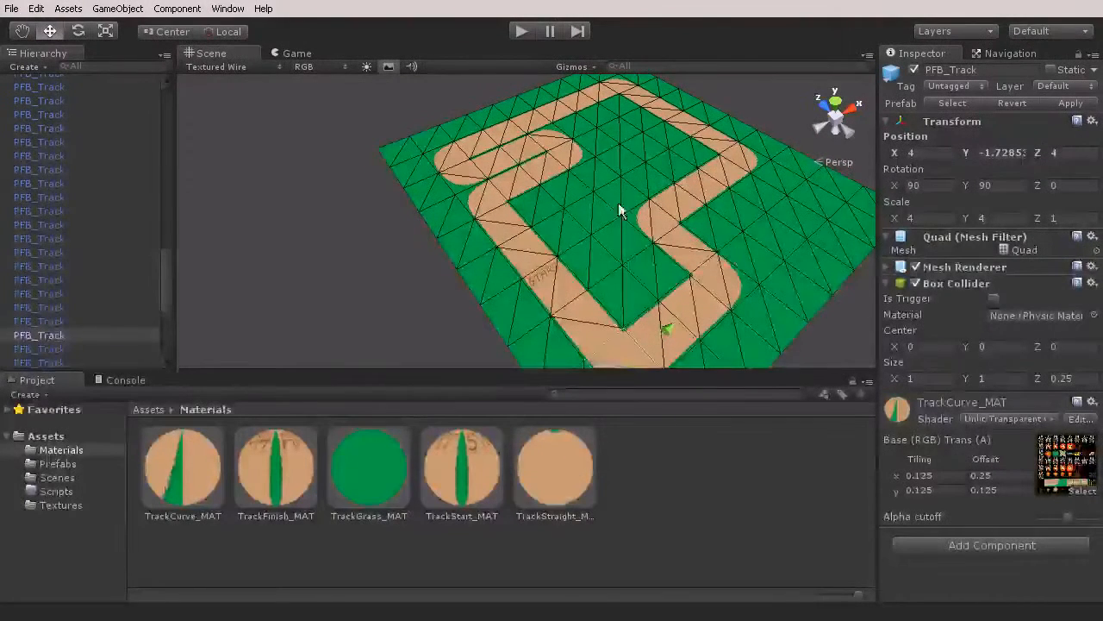